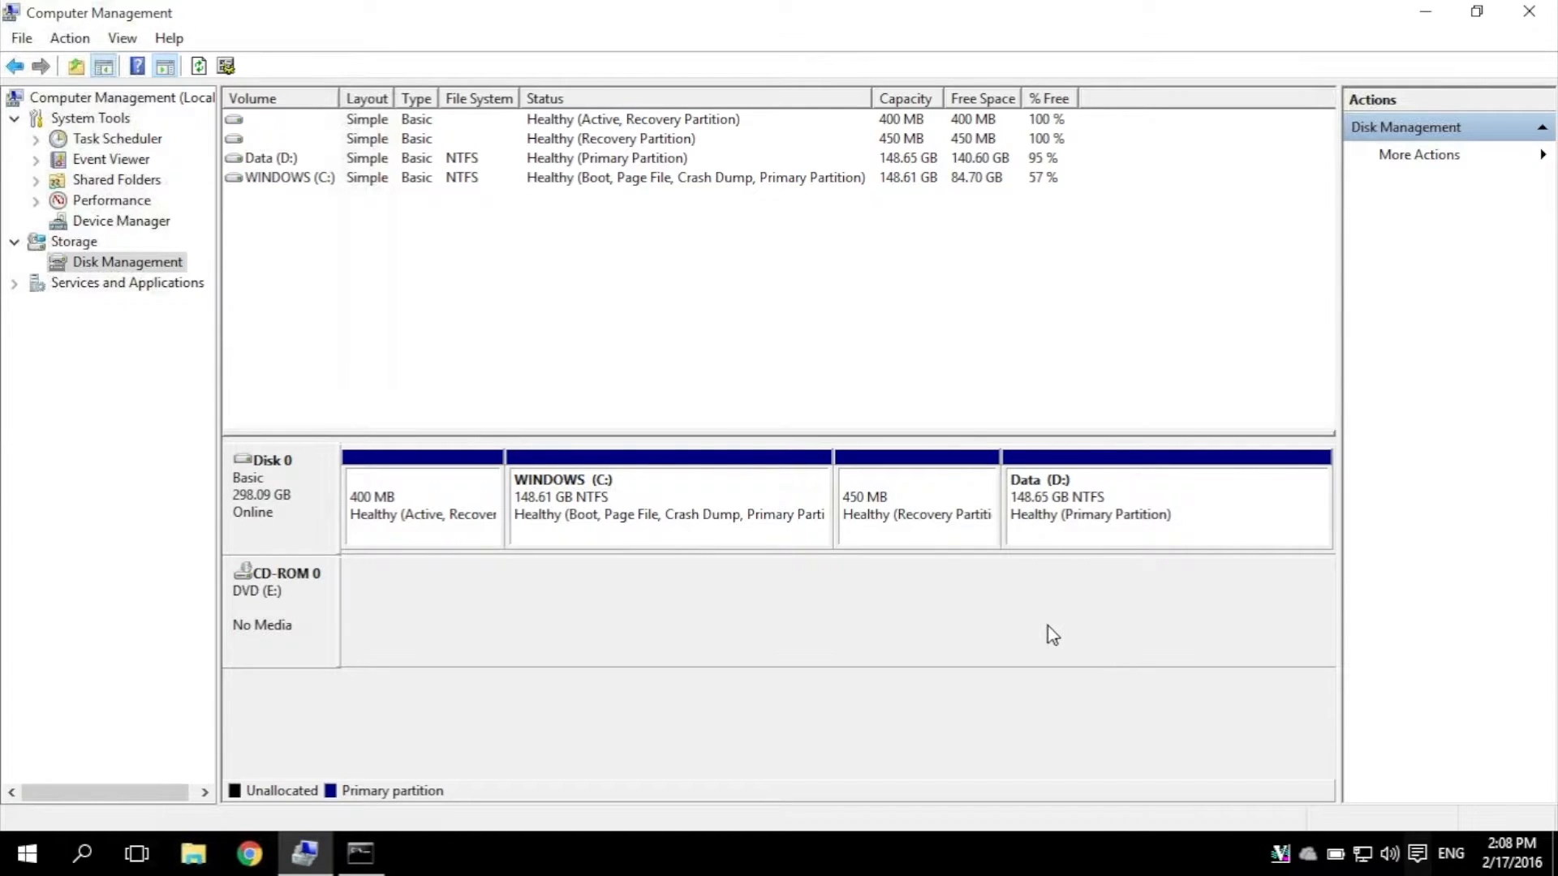
Check the WINDOWS (C:) and Data (D:) drives in File Explorer's This PC view and return to Disk Management
click(201, 865)
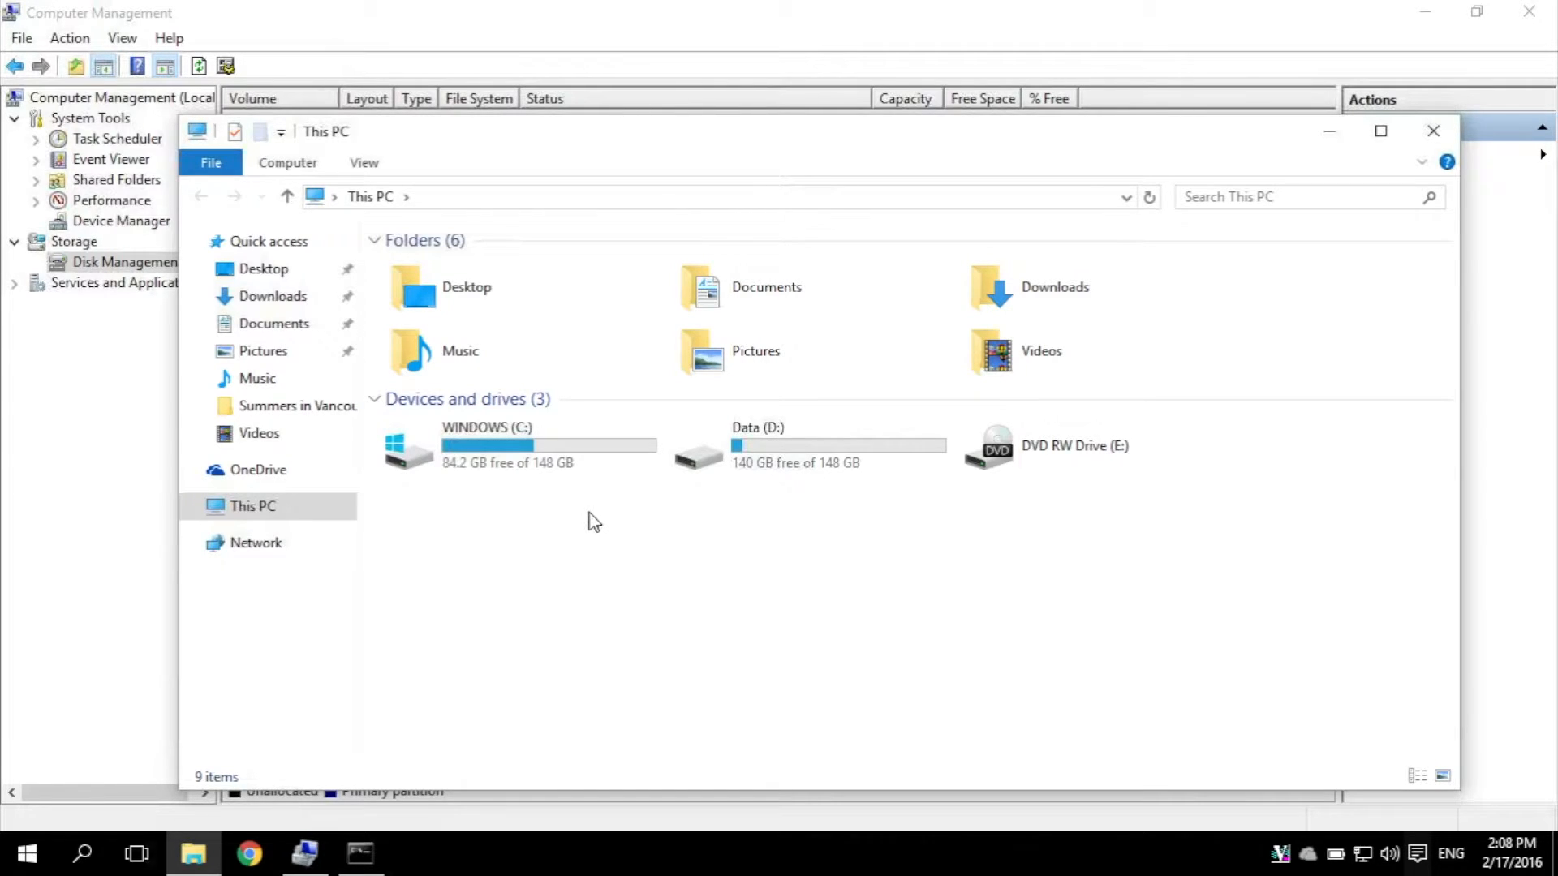
click(590, 461)
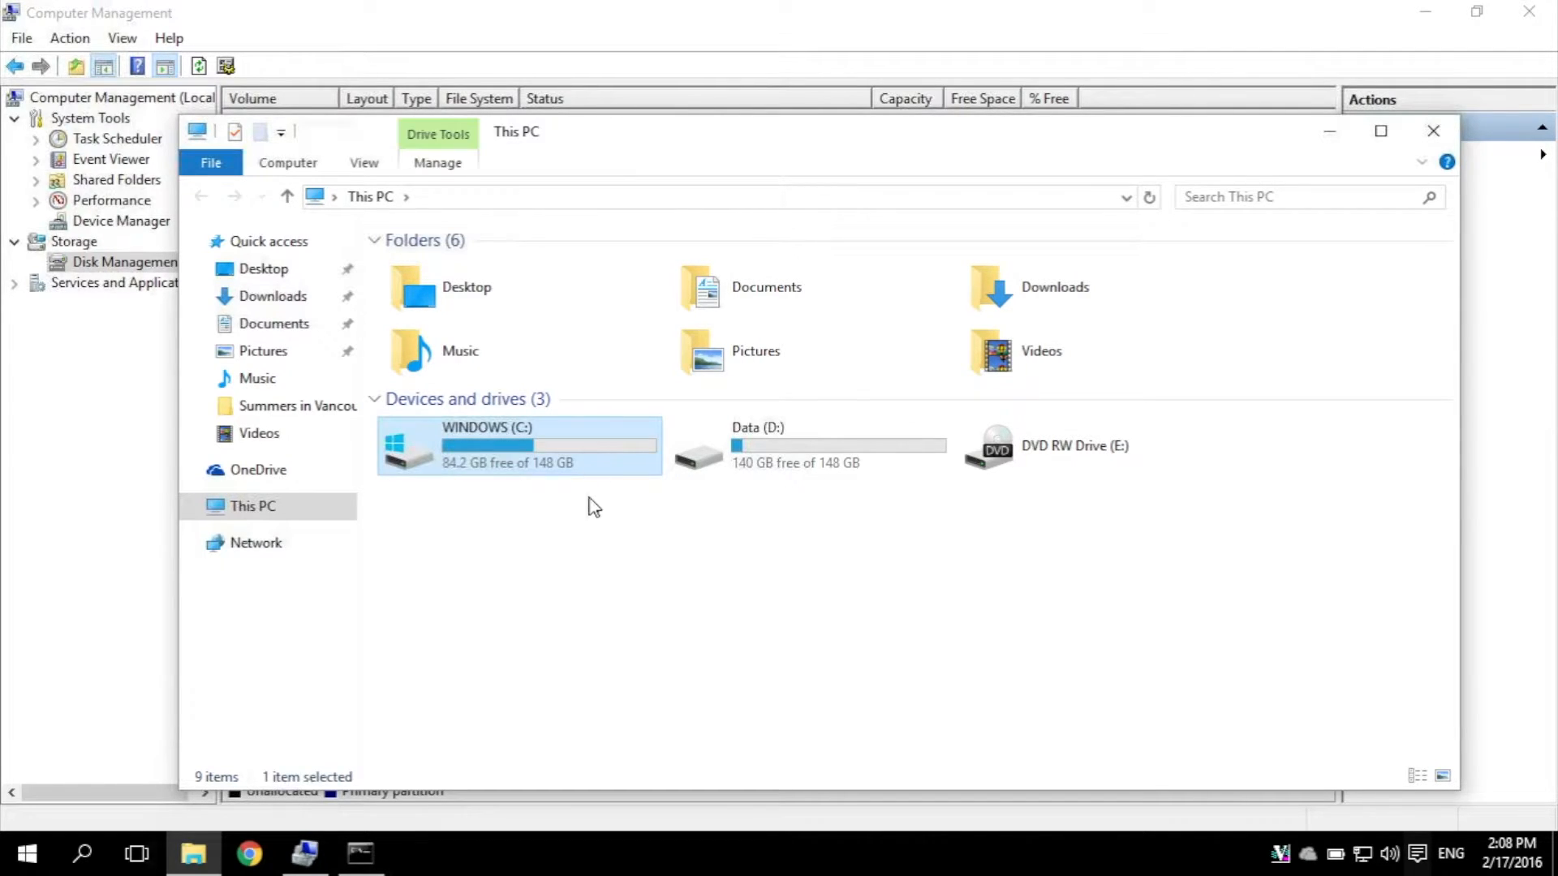
click(848, 439)
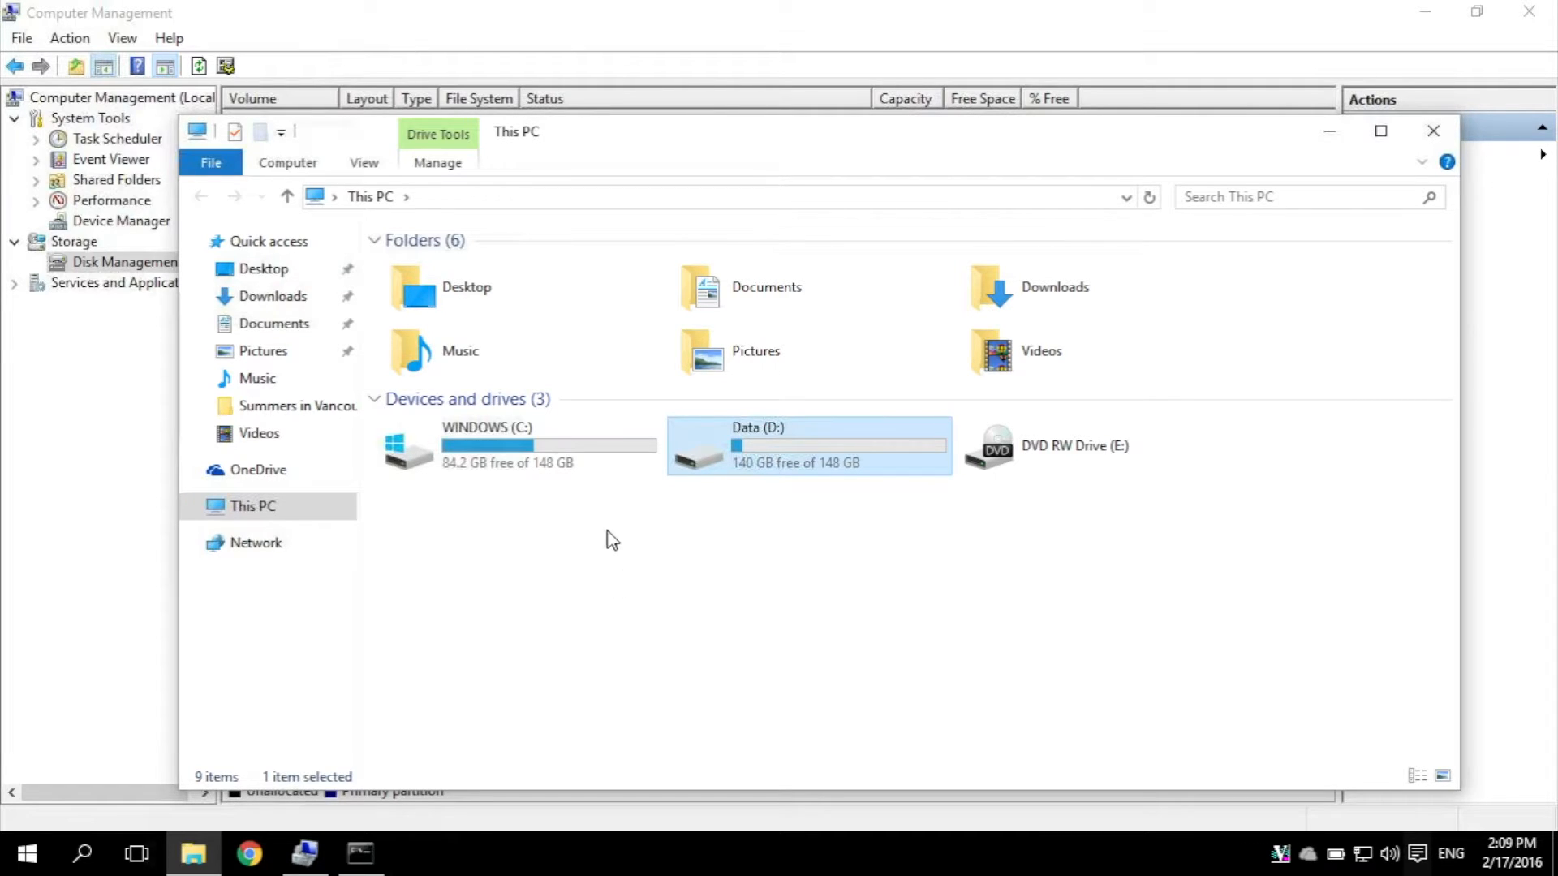
click(71, 561)
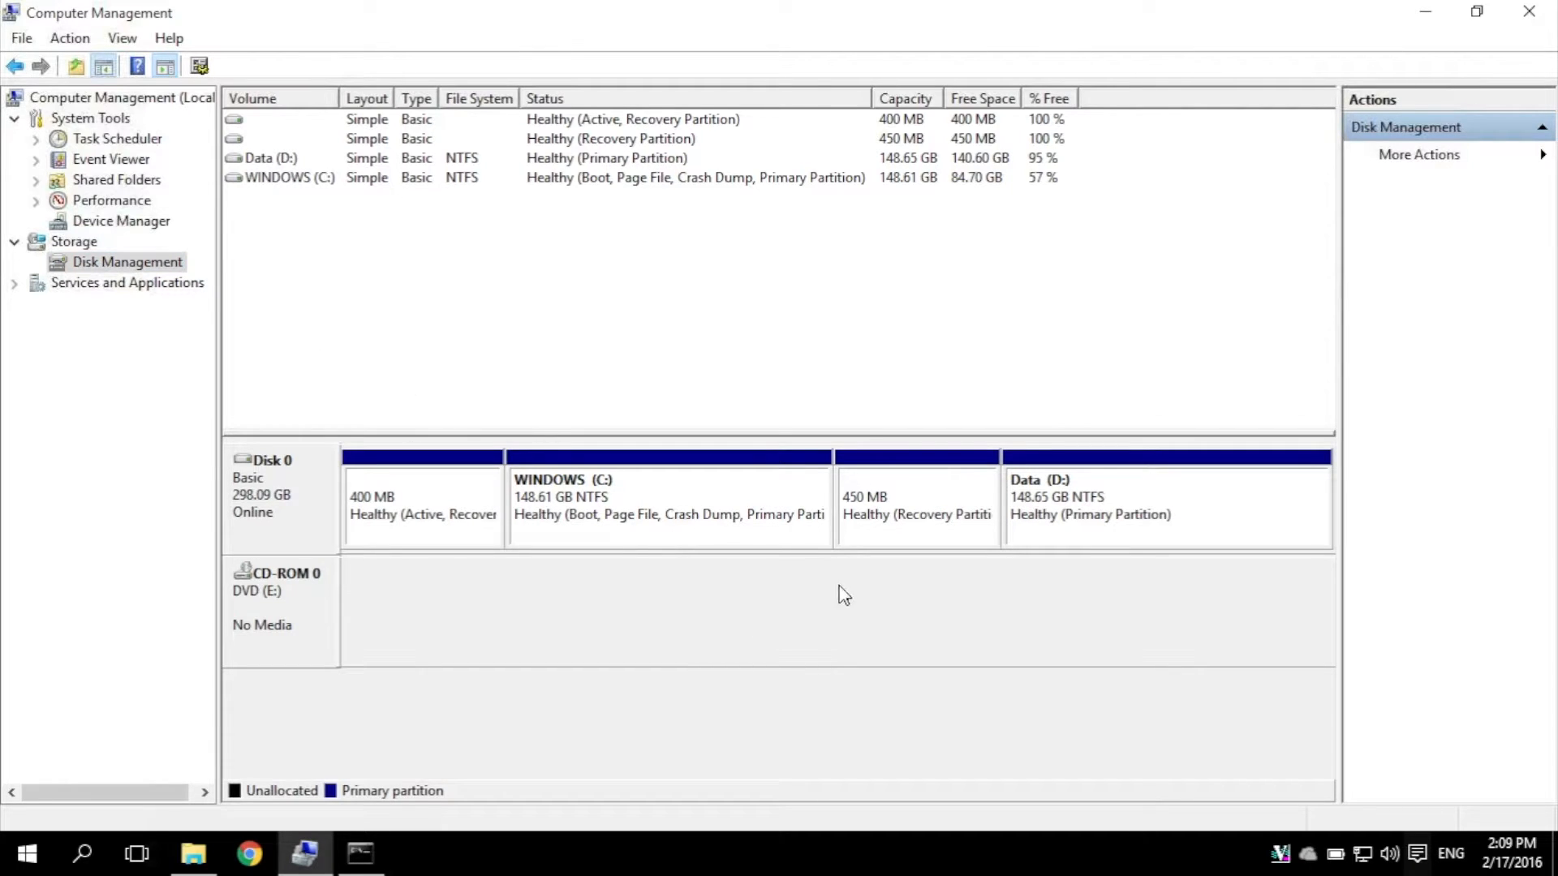
Check which volume operations are available for the Data (D:), WINDOWS (C:) and 450 MB recovery partitions on Disk 0
right_click(1167, 532)
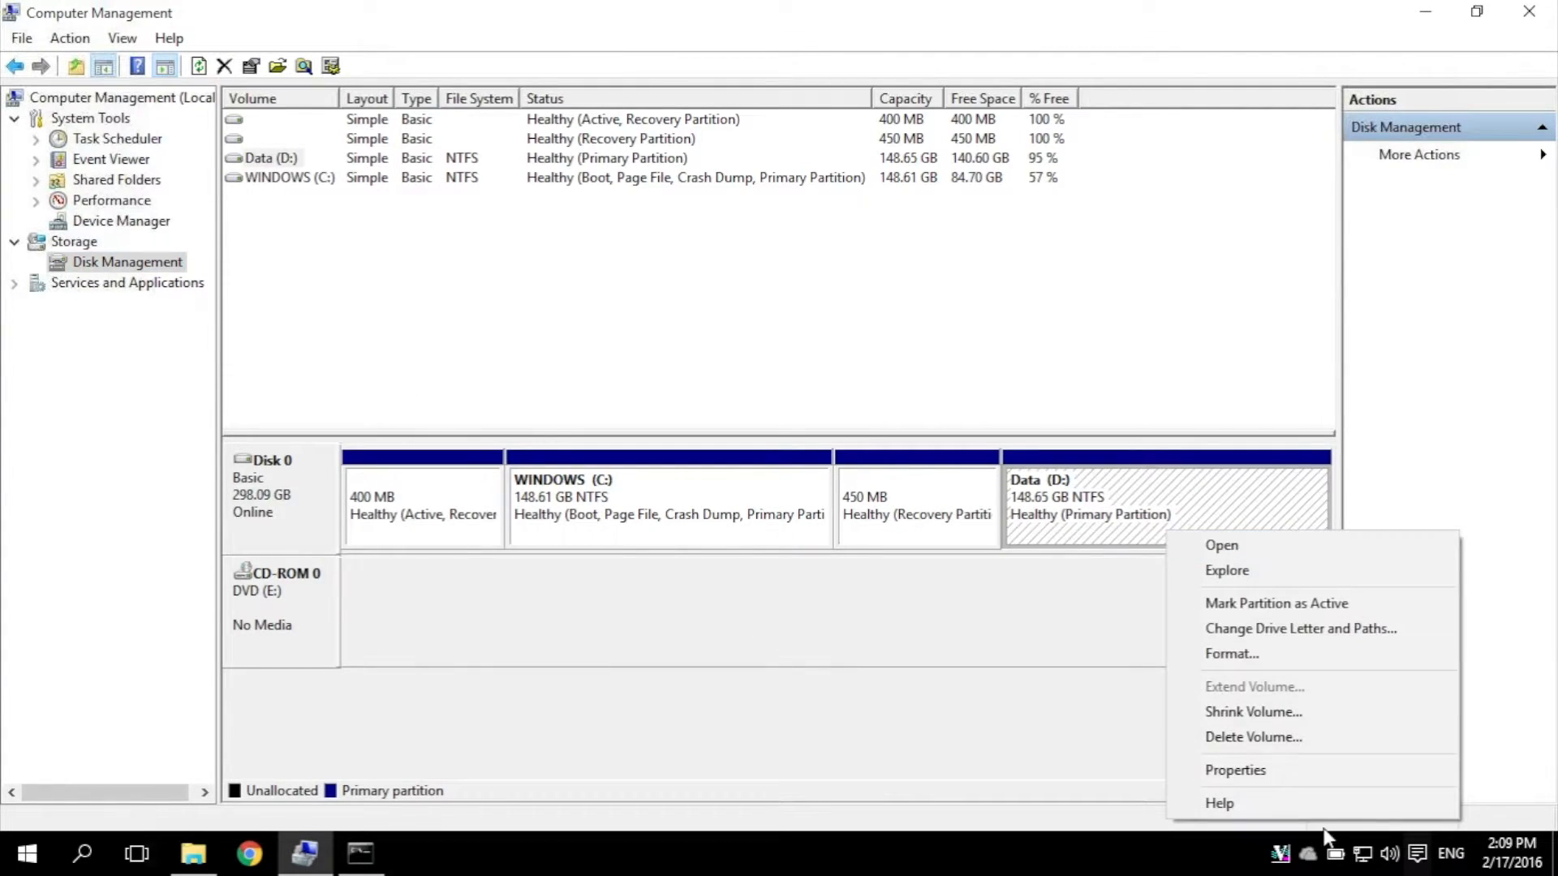
right_click(747, 503)
right_click(747, 502)
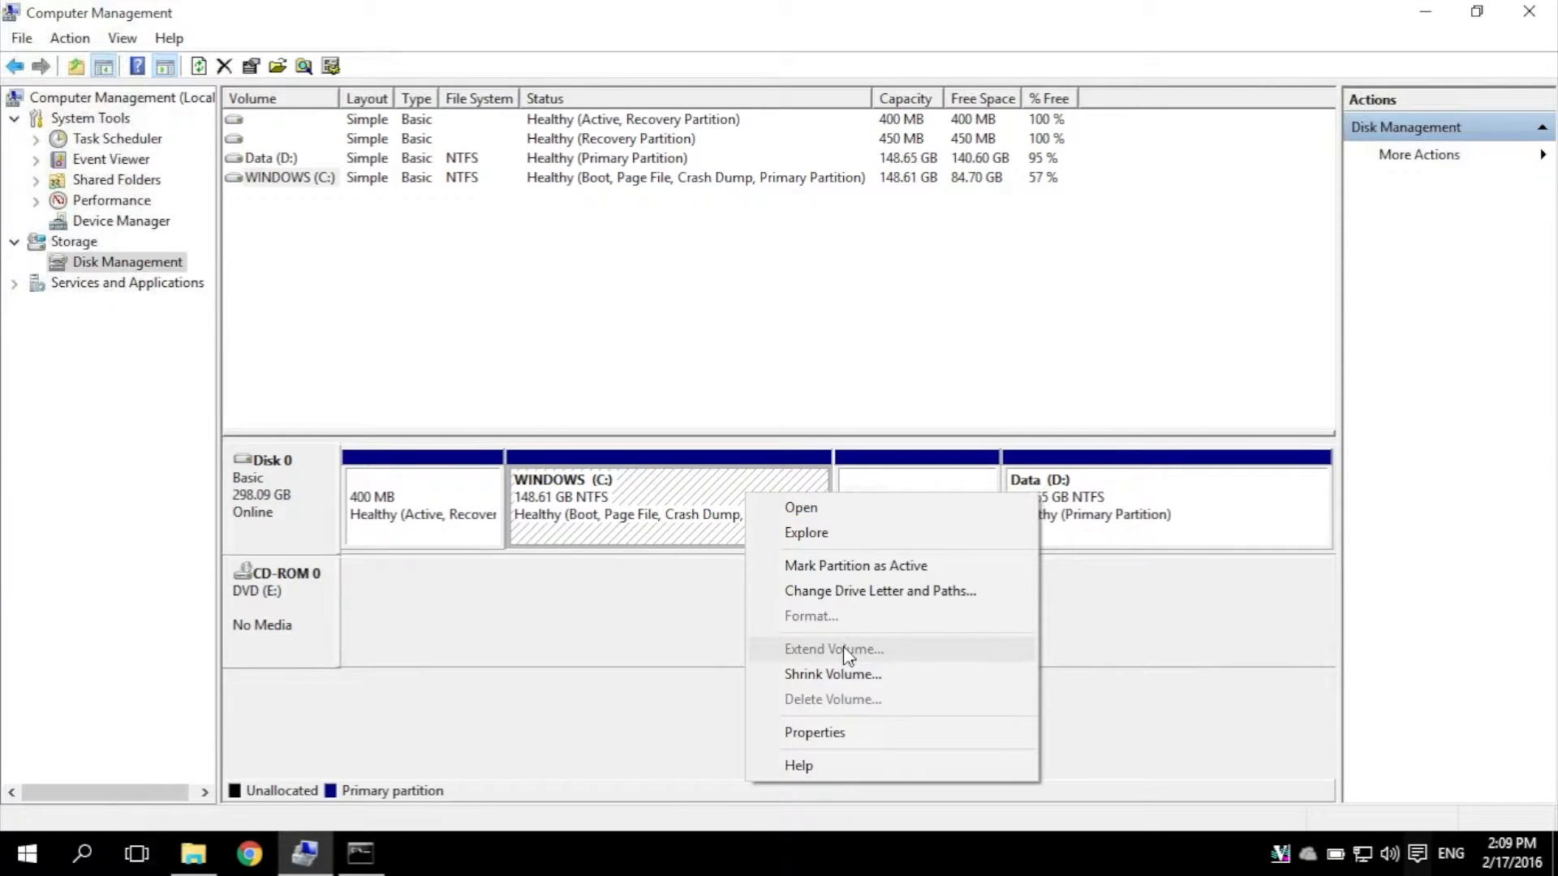
click(640, 625)
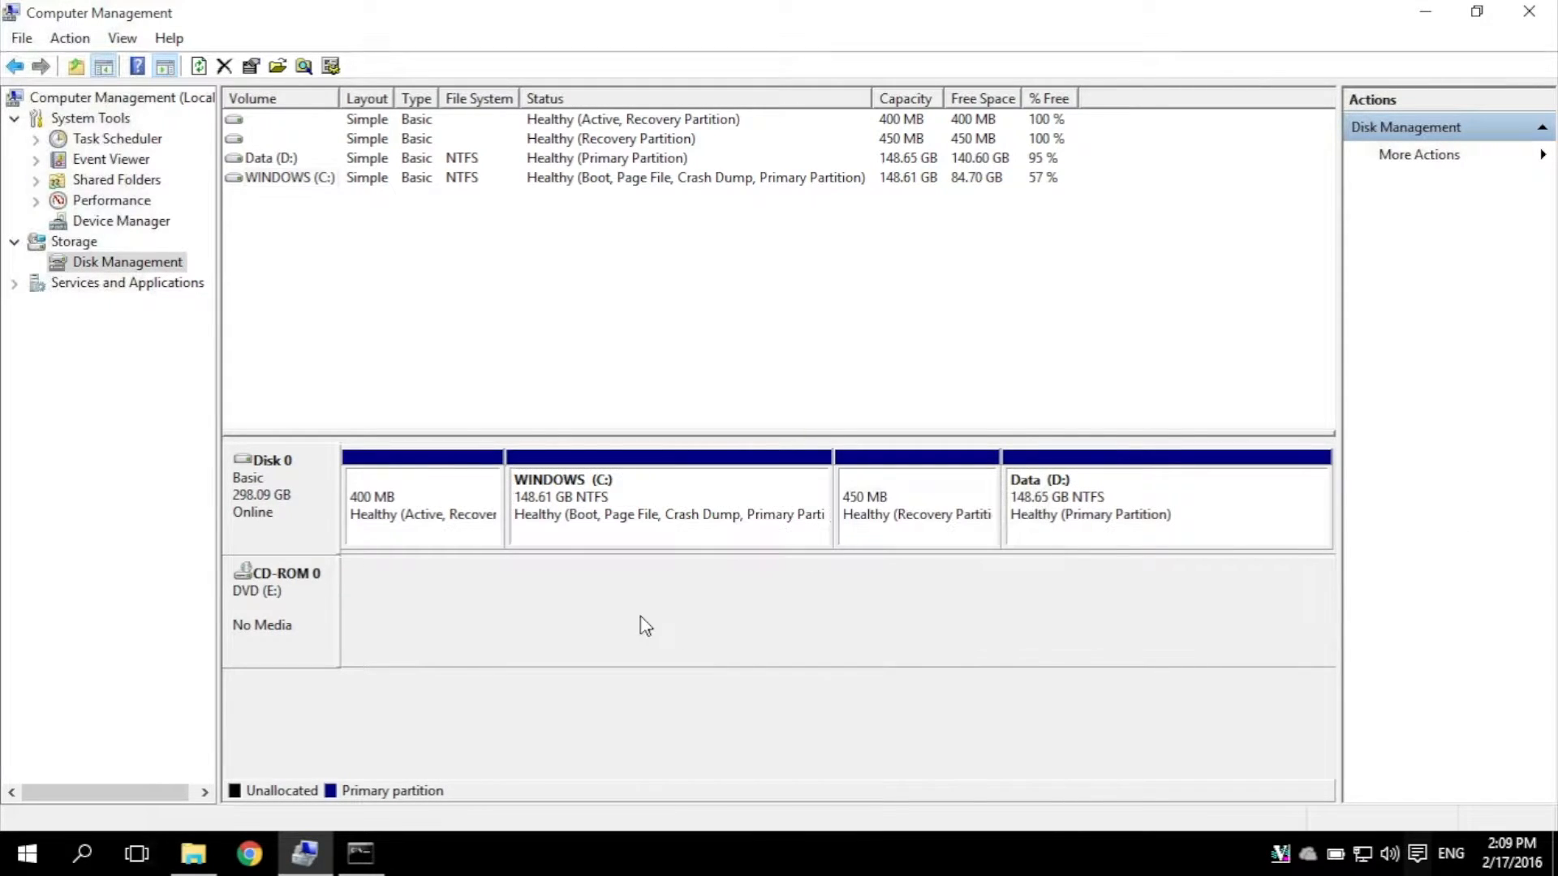
click(937, 489)
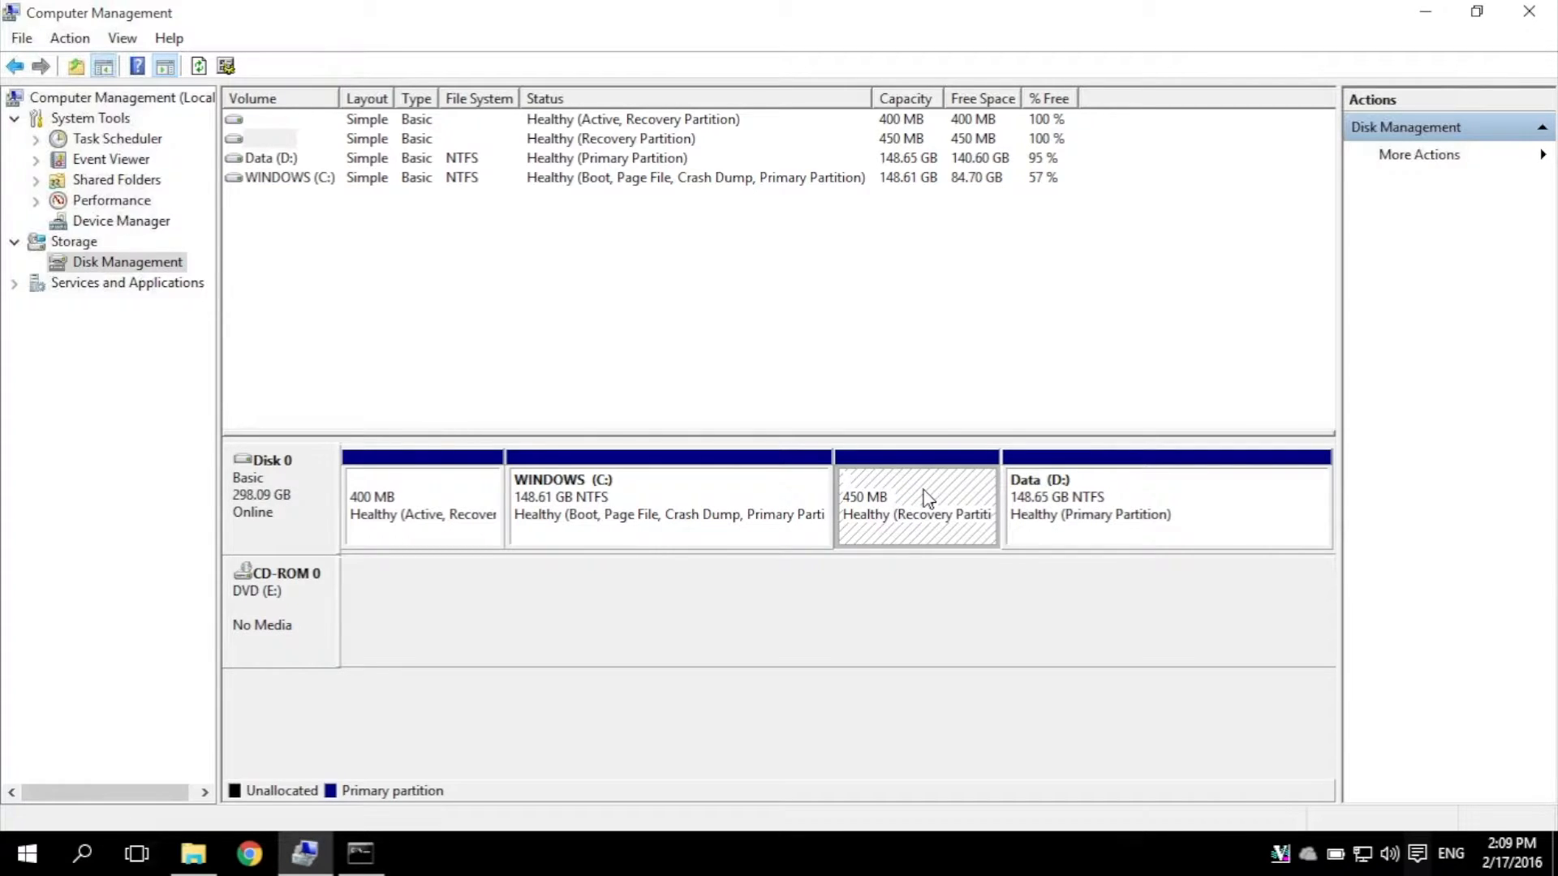
right_click(927, 511)
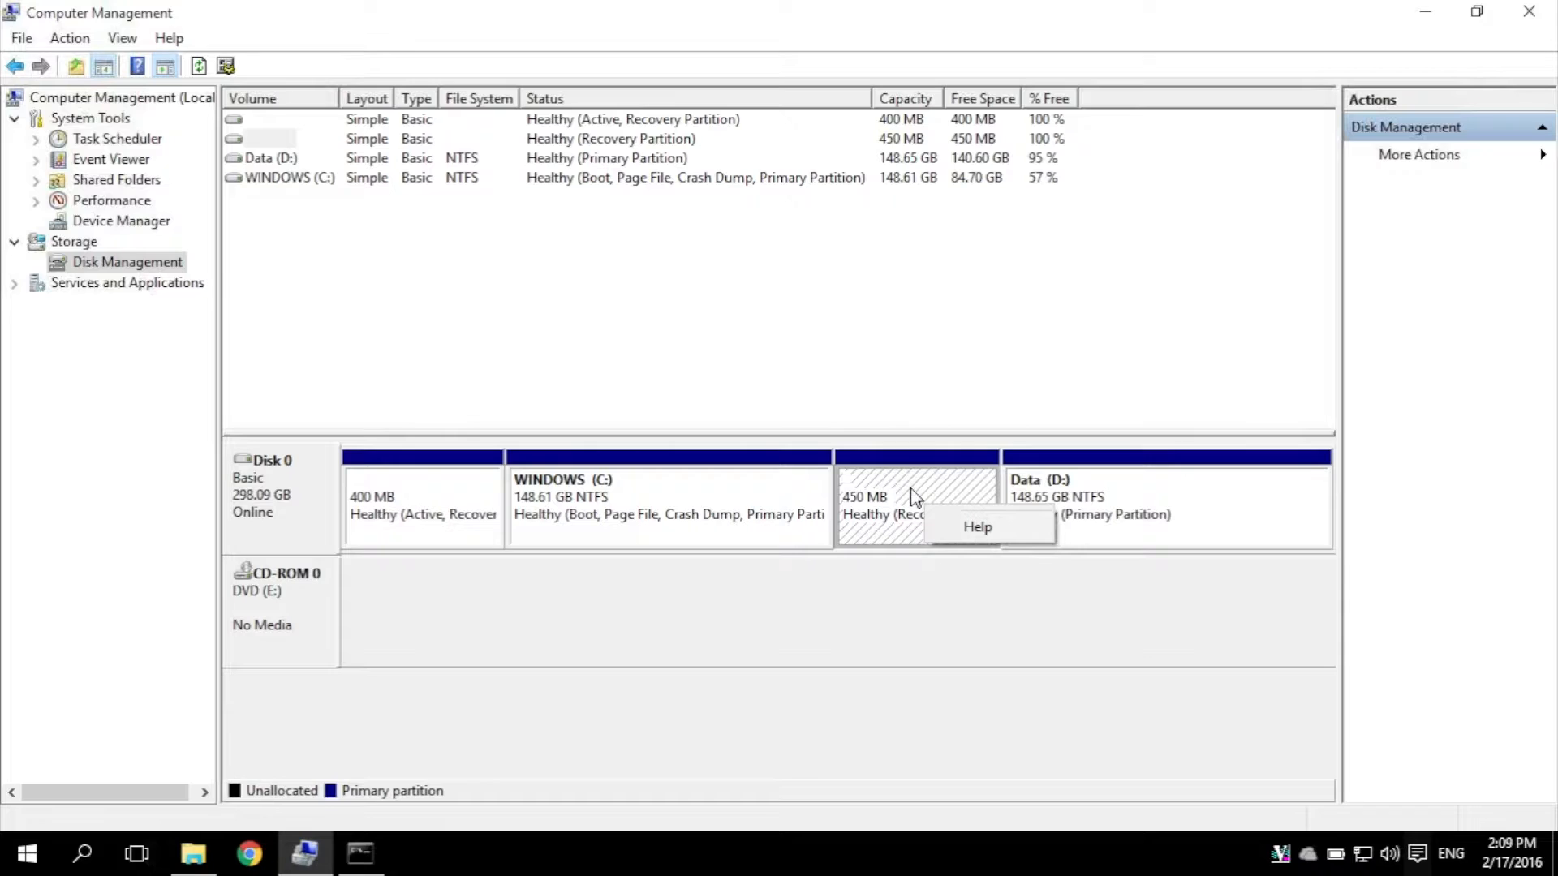
click(910, 496)
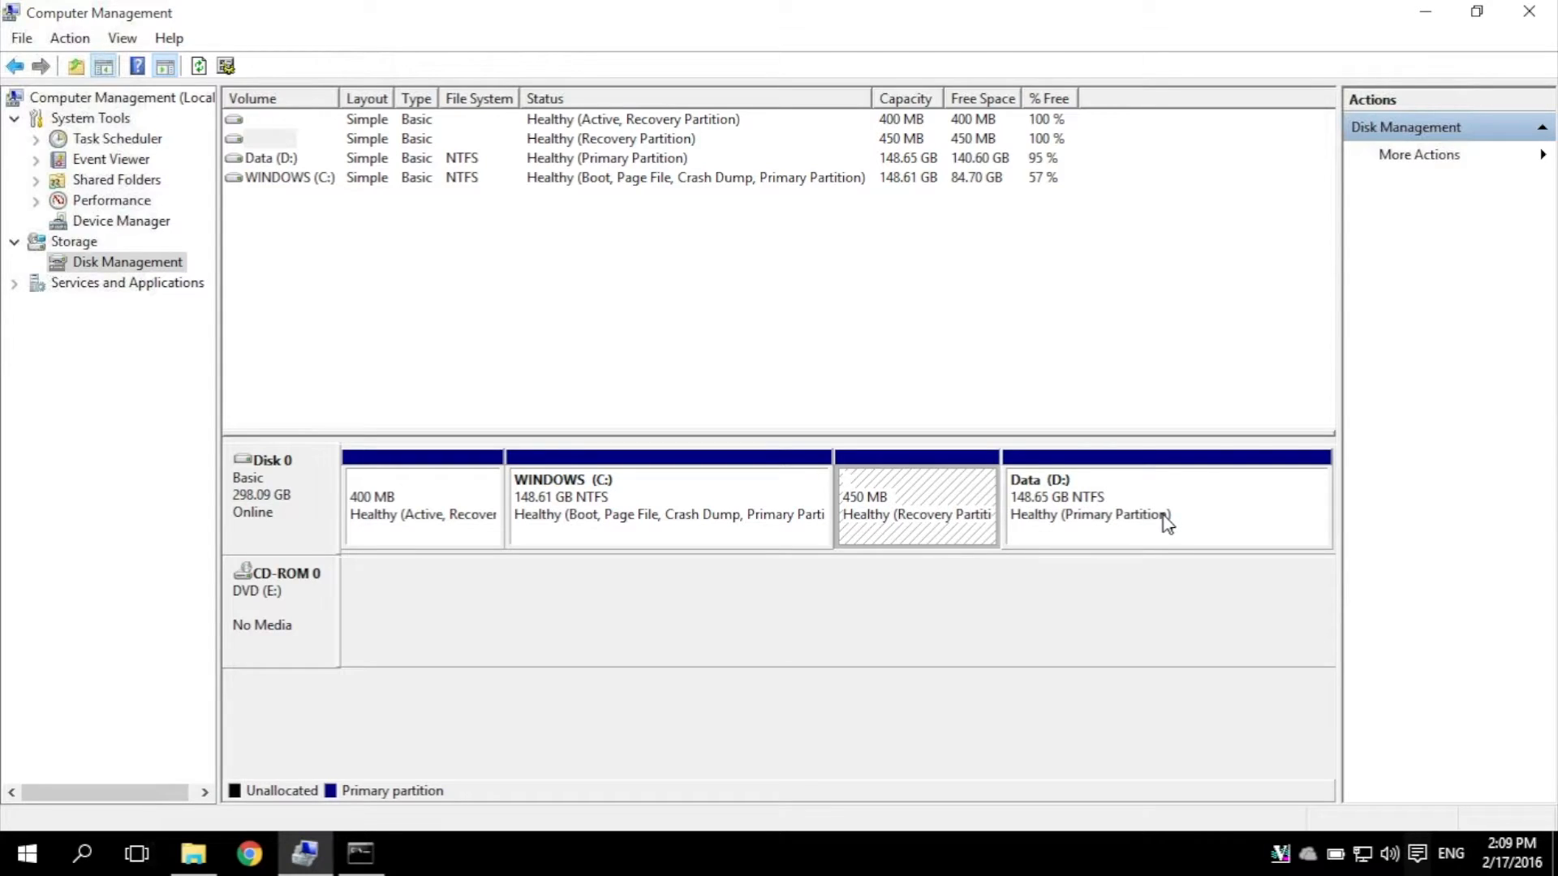
click(734, 512)
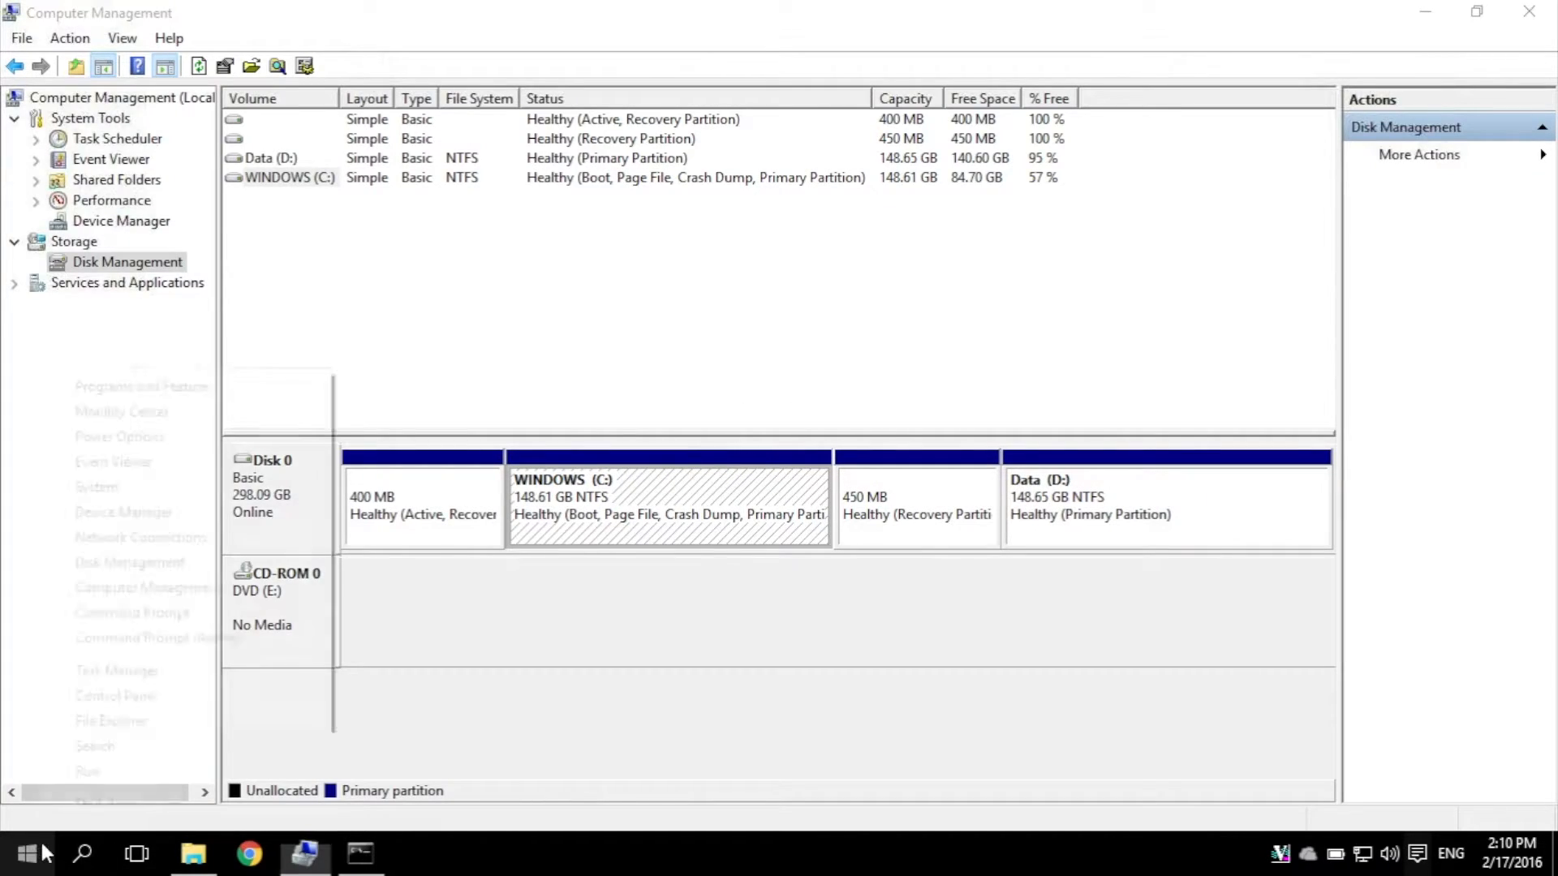
Open Command Prompt as administrator and start diskpart
right_click(27, 853)
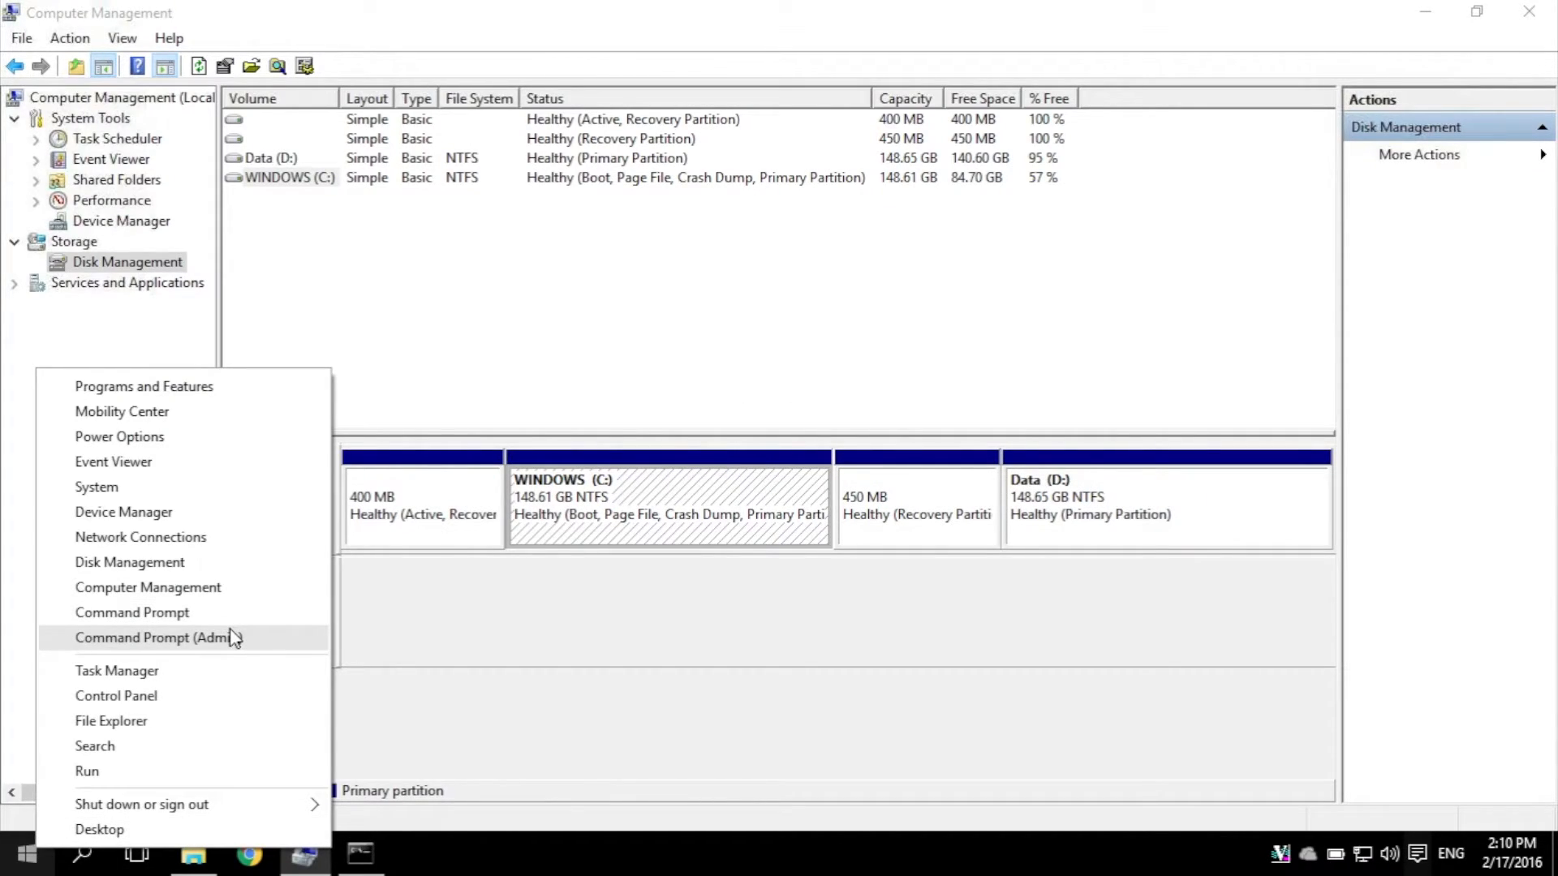
click(261, 636)
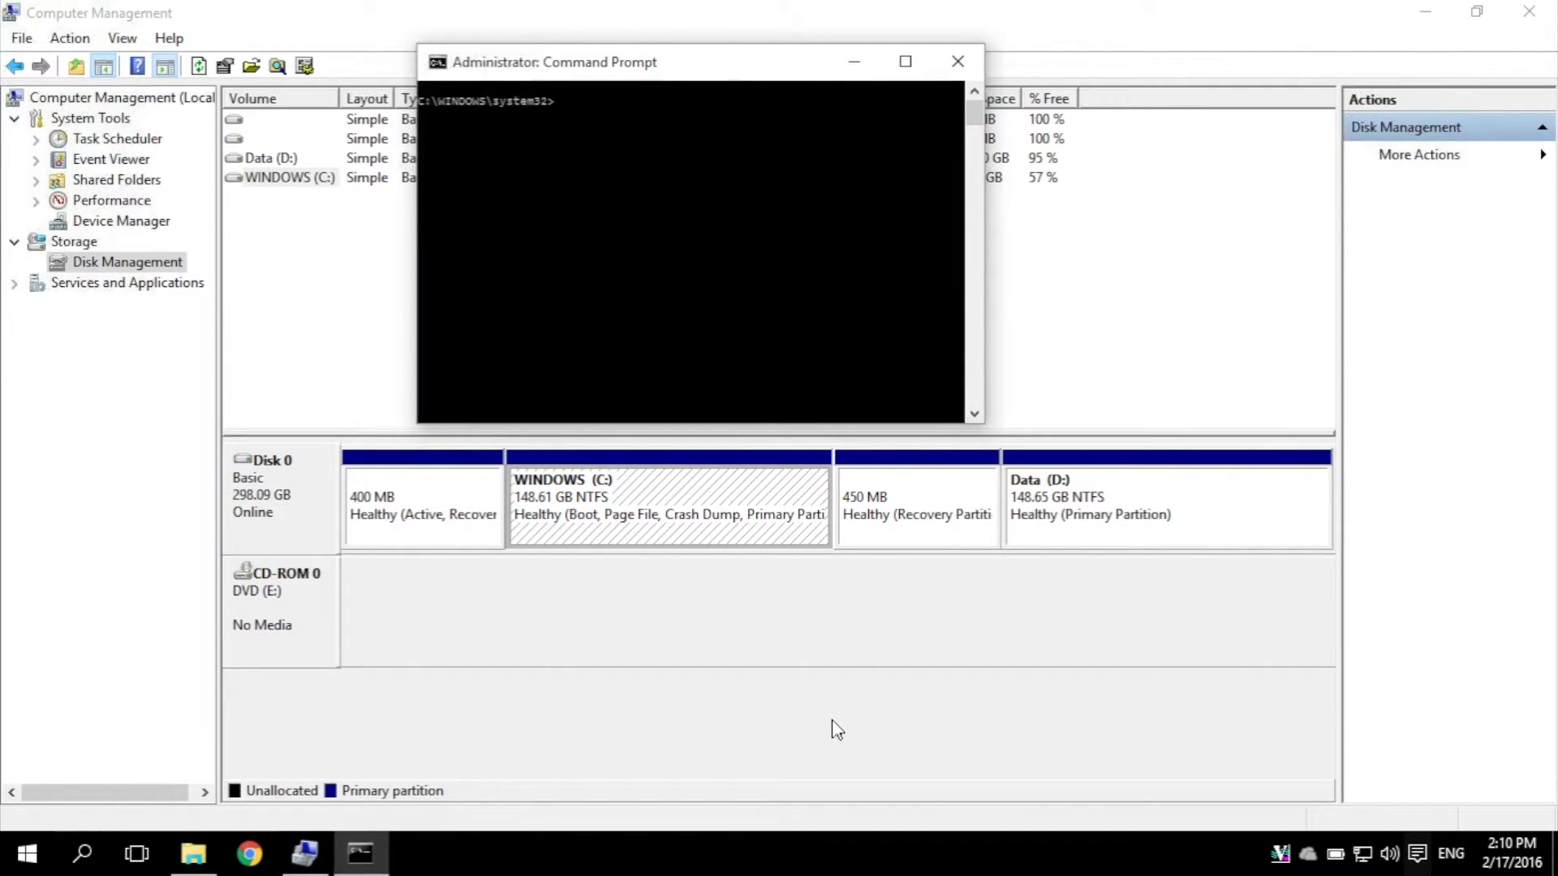
text(diskpart)
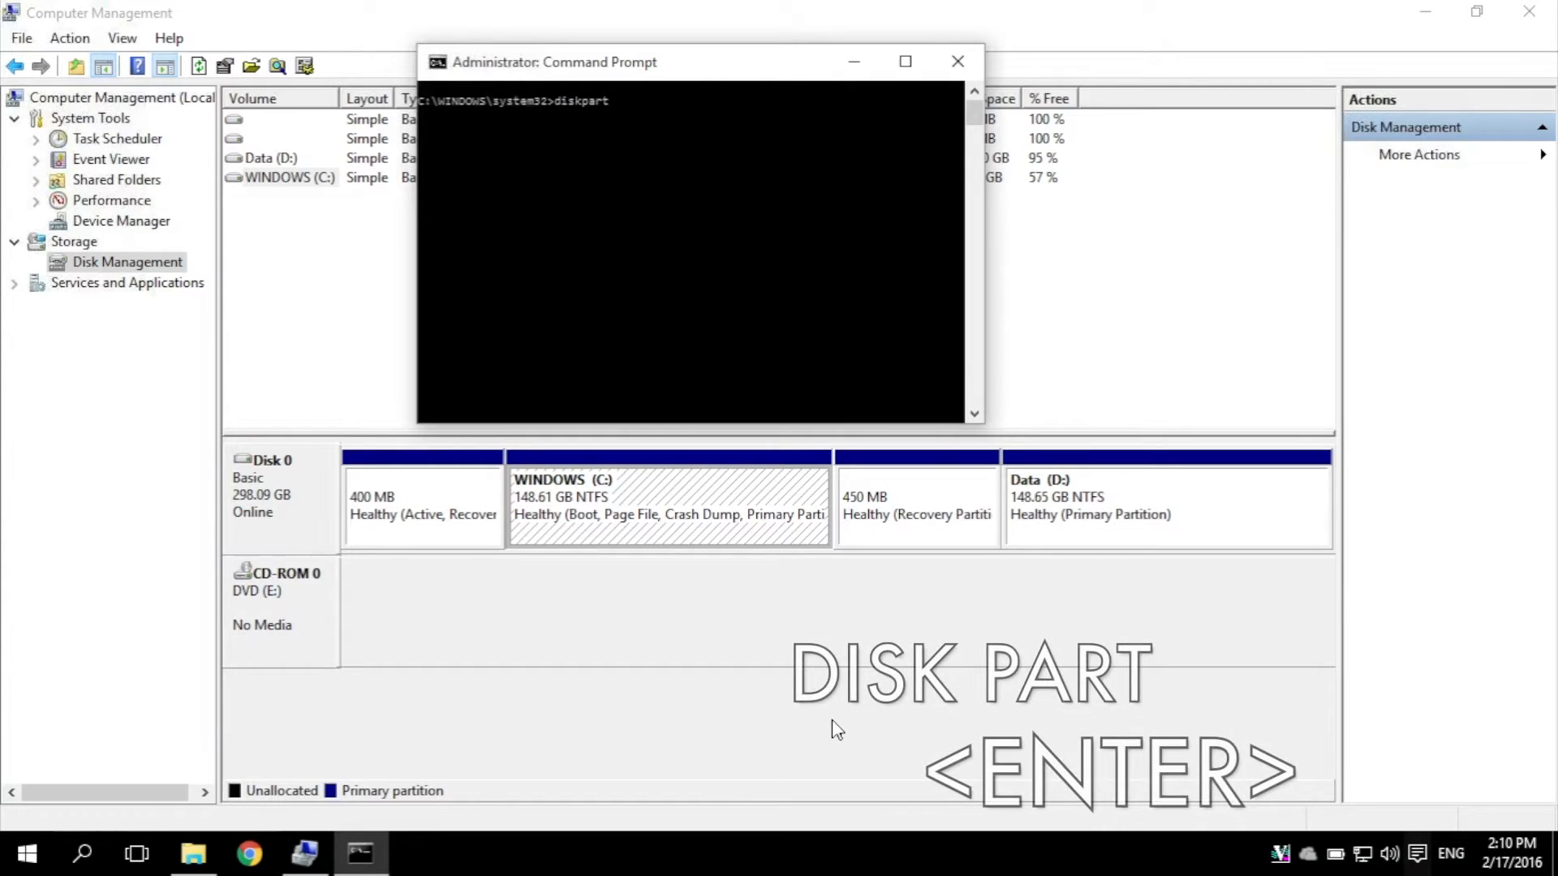
key(Return)
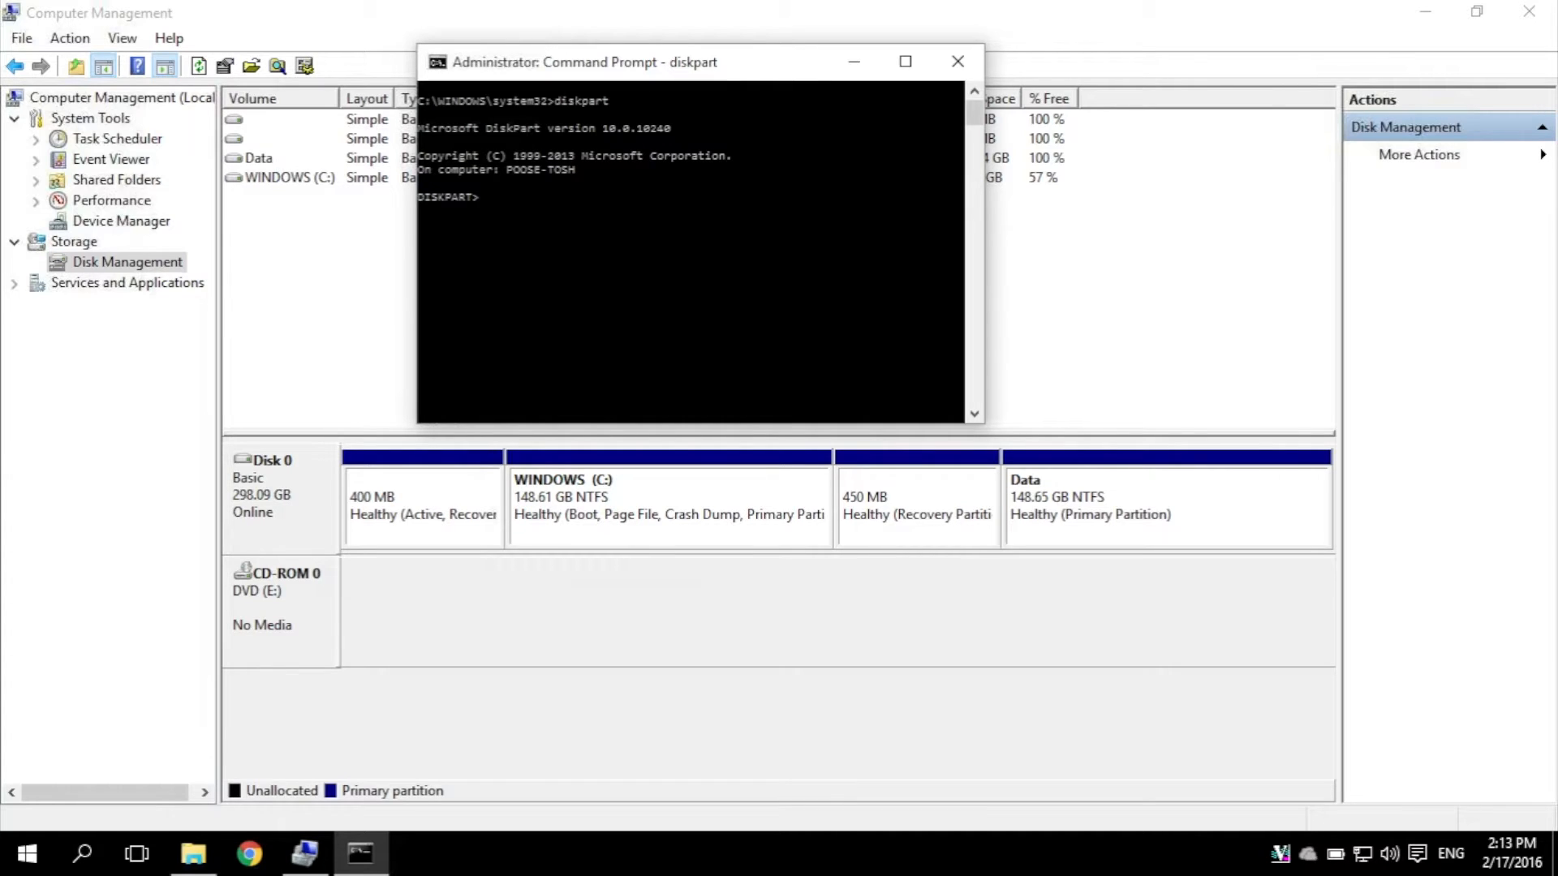
List the disks in diskpart, select disk 0 and list its partitions
text(list disk)
key(Return)
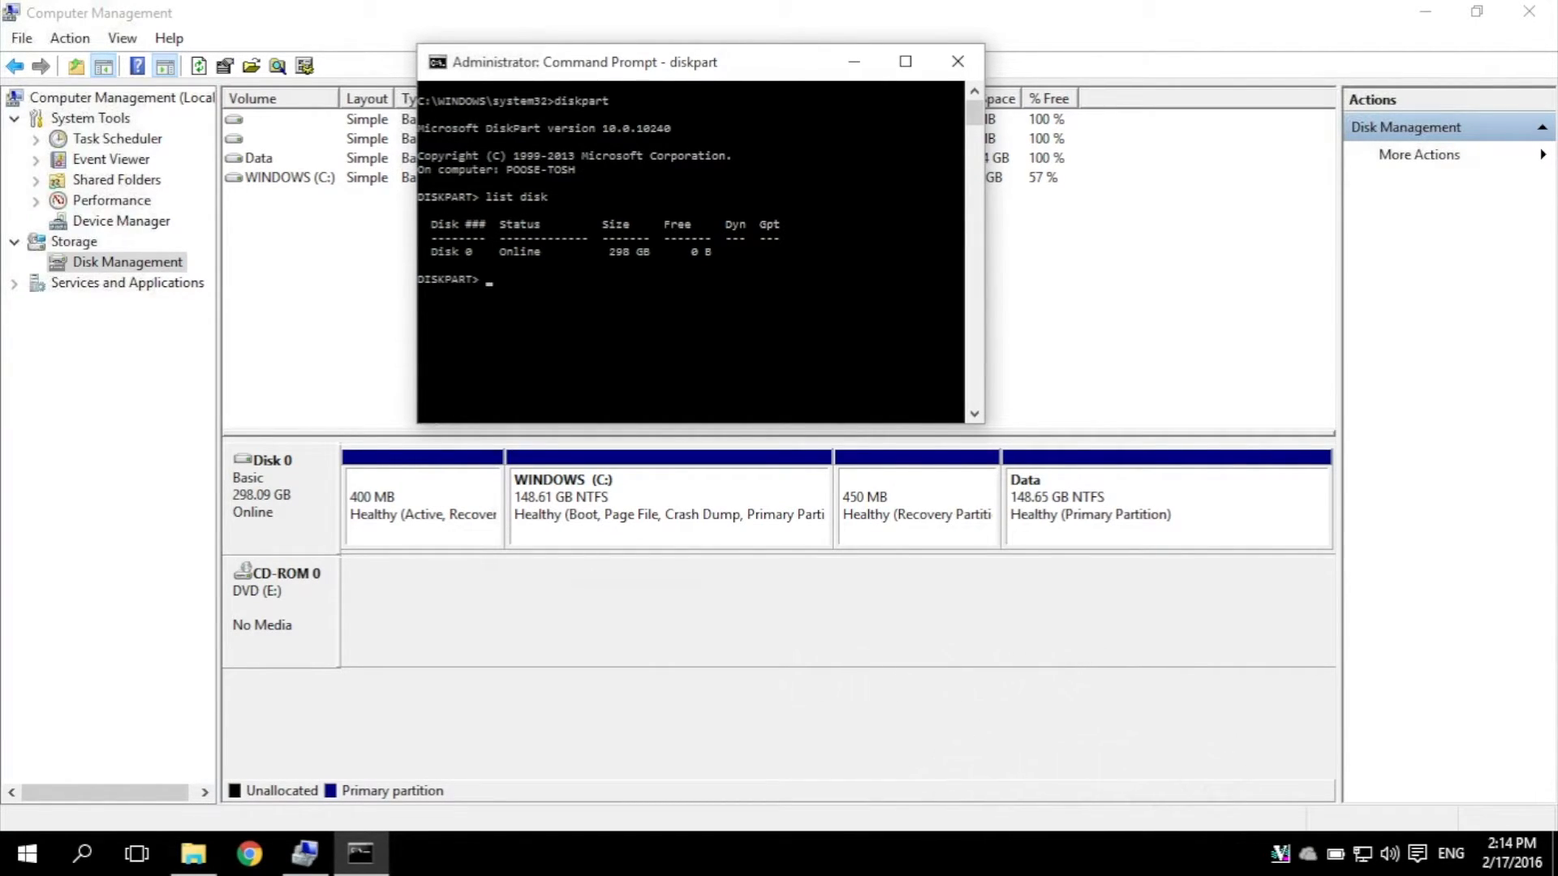
text(select disk 0)
key(Return)
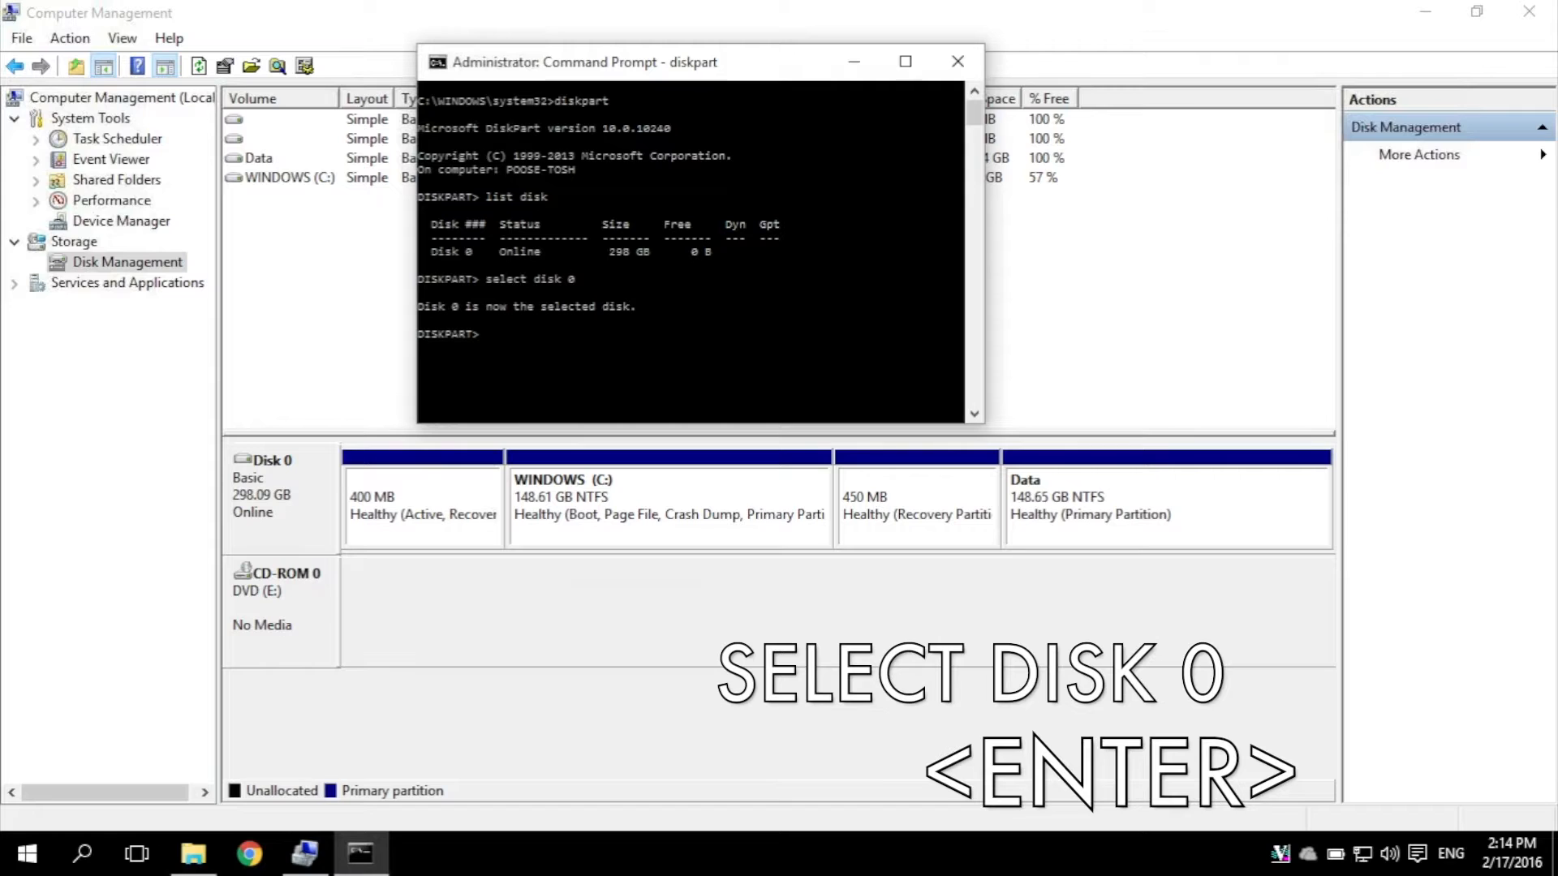
text(list part)
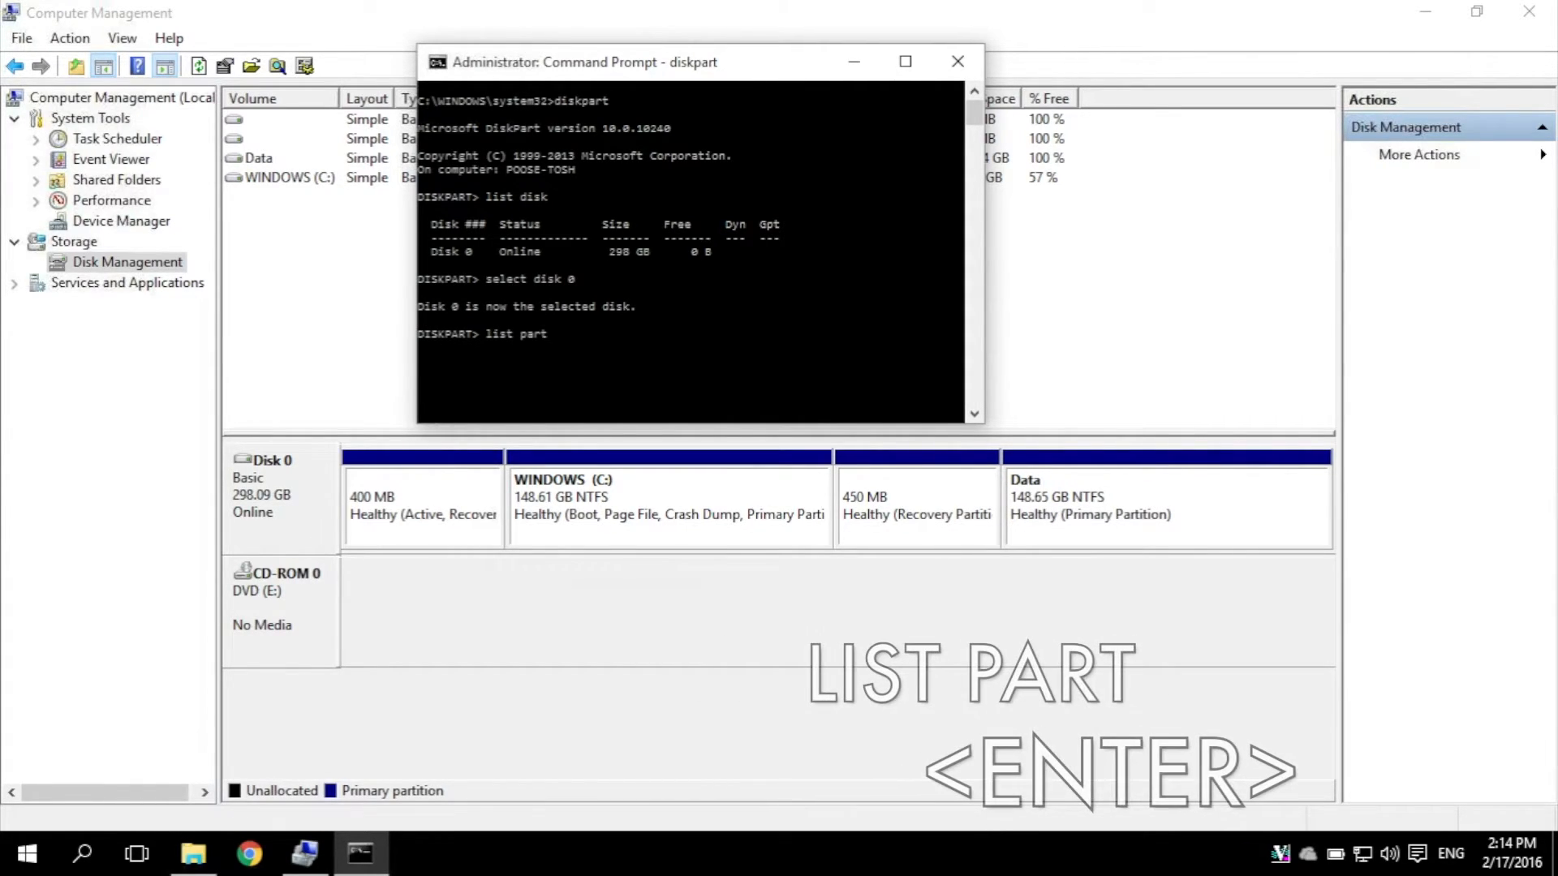
key(Return)
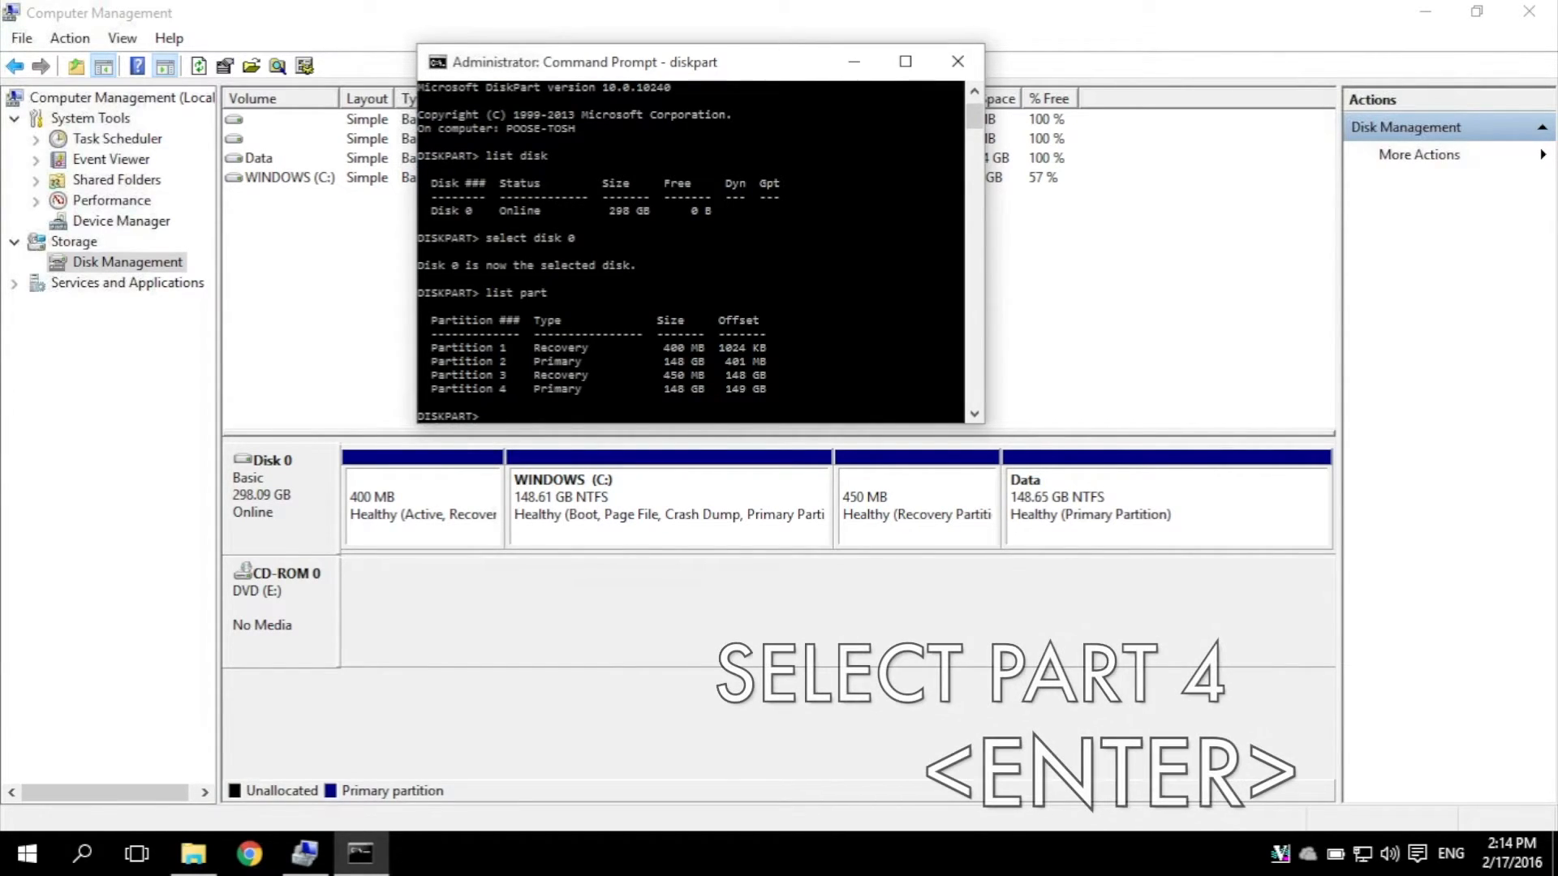
Select partition 4 of disk 0 in diskpart and delete it
text(selec)
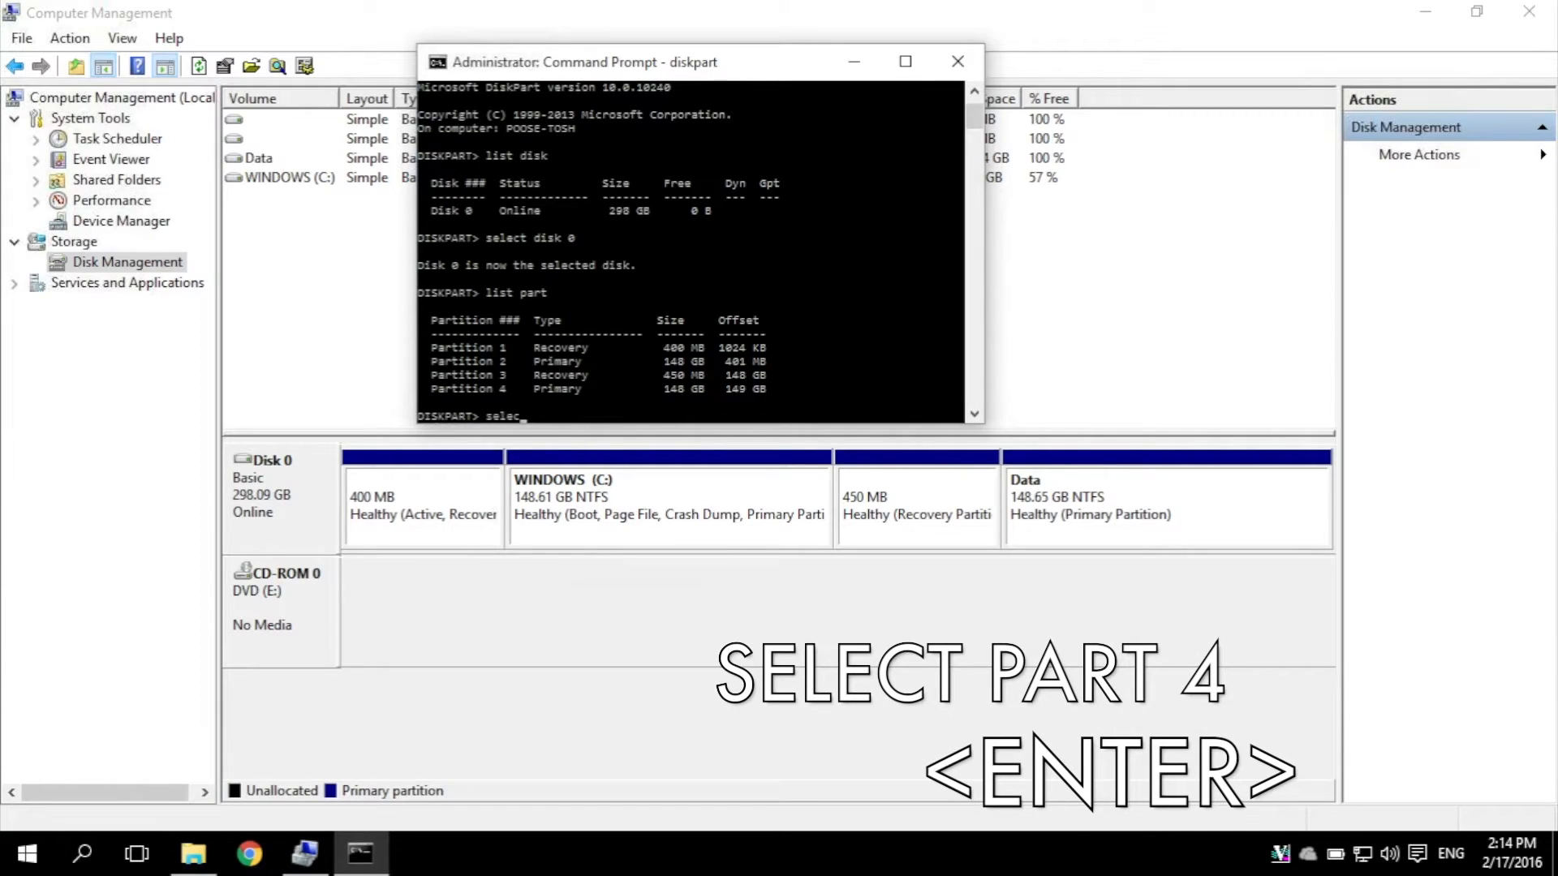
text(t part 4)
key(Return)
text(delete part)
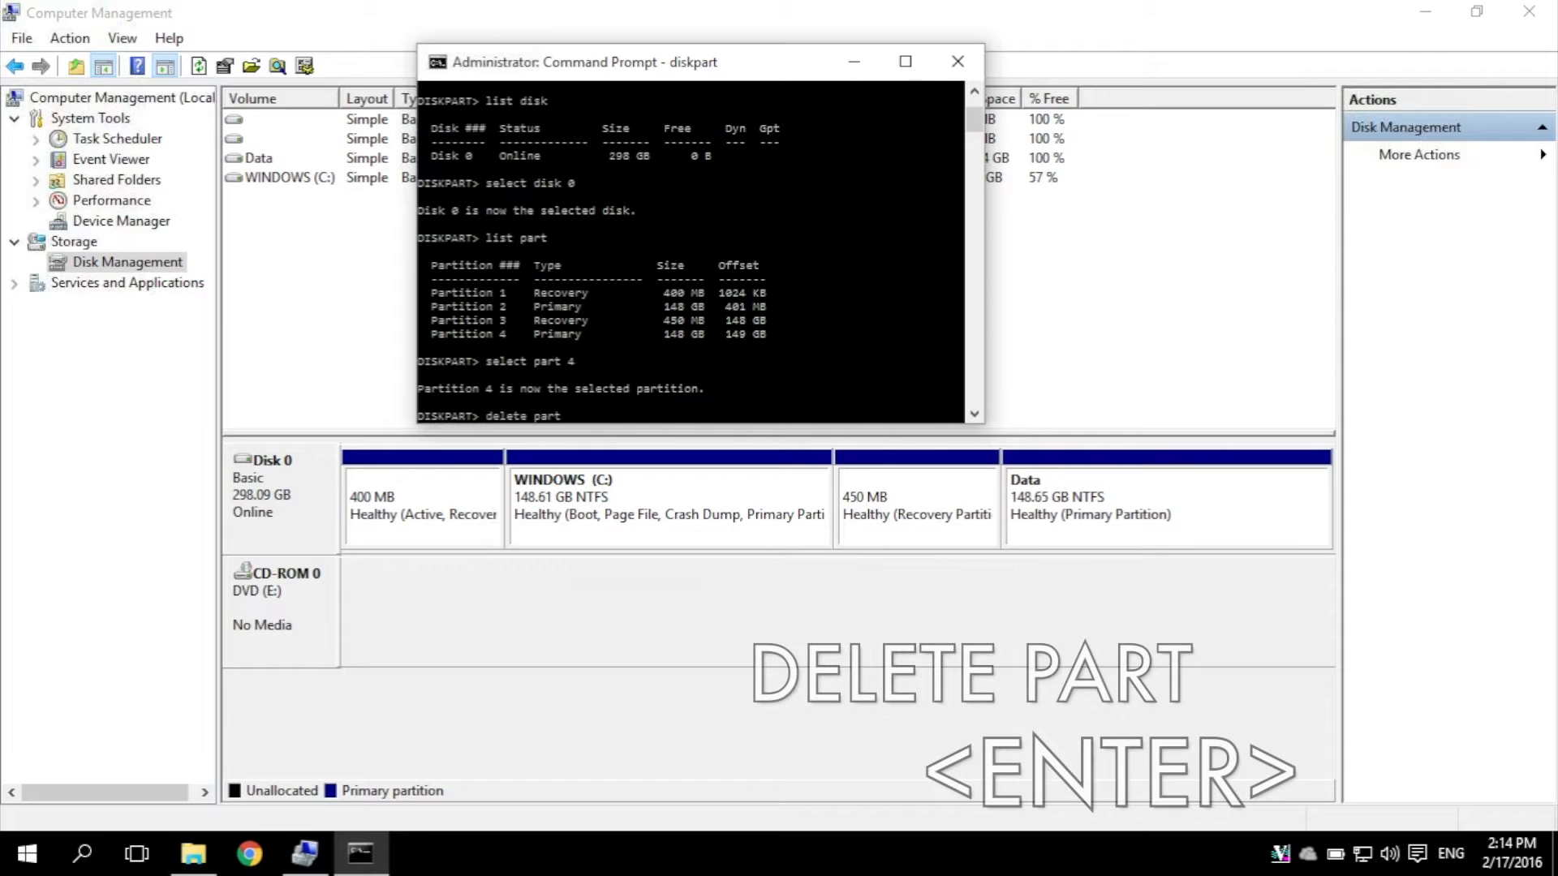
key(Return)
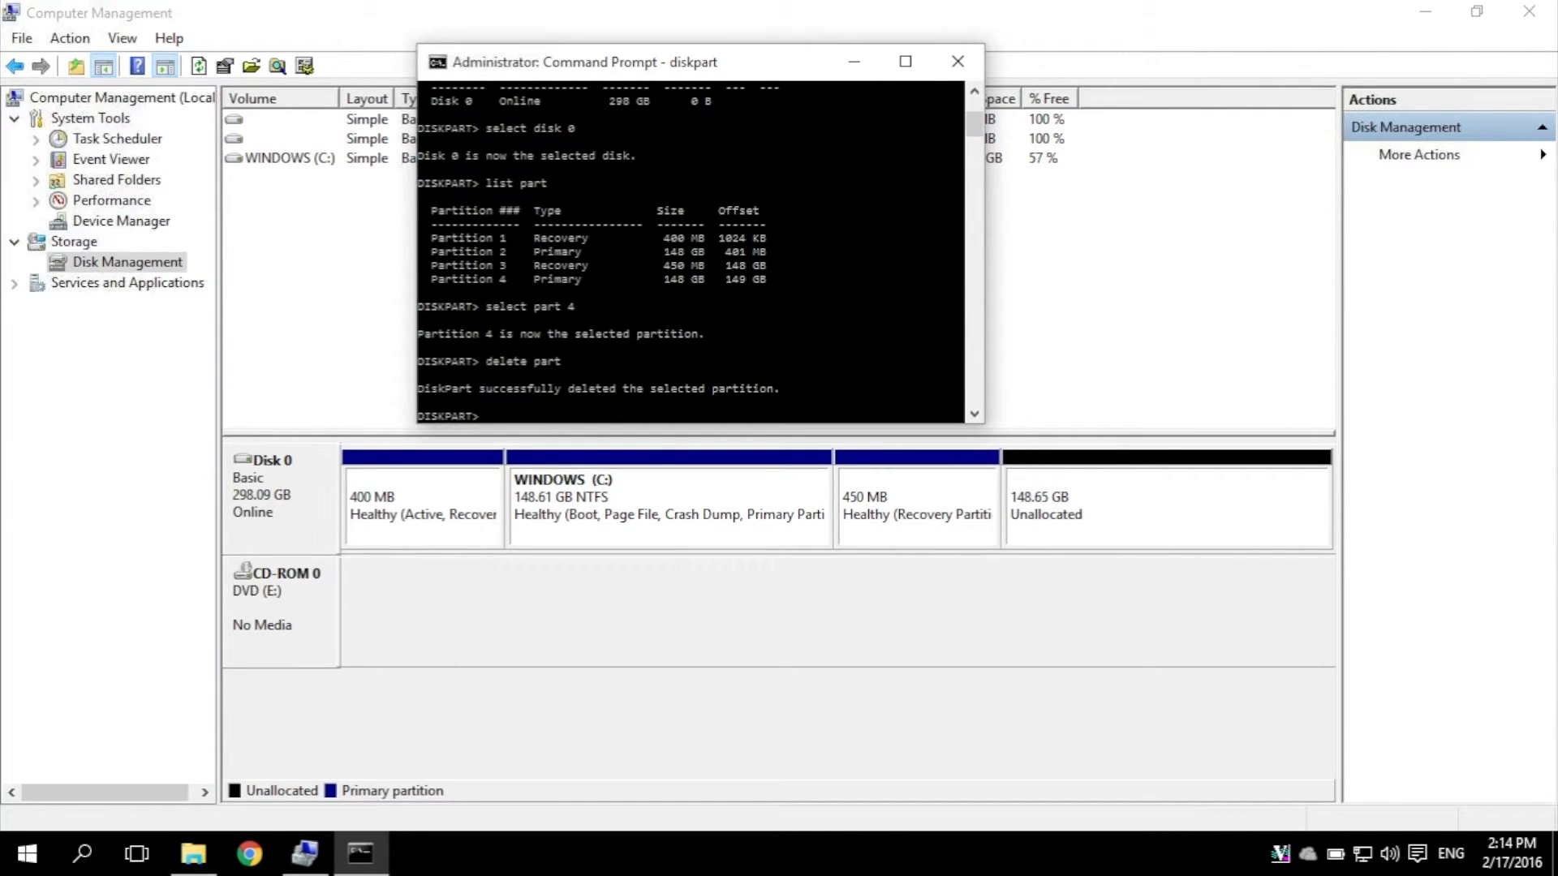
Select recovery partition 3 in diskpart and delete it with the override option
text(select part)
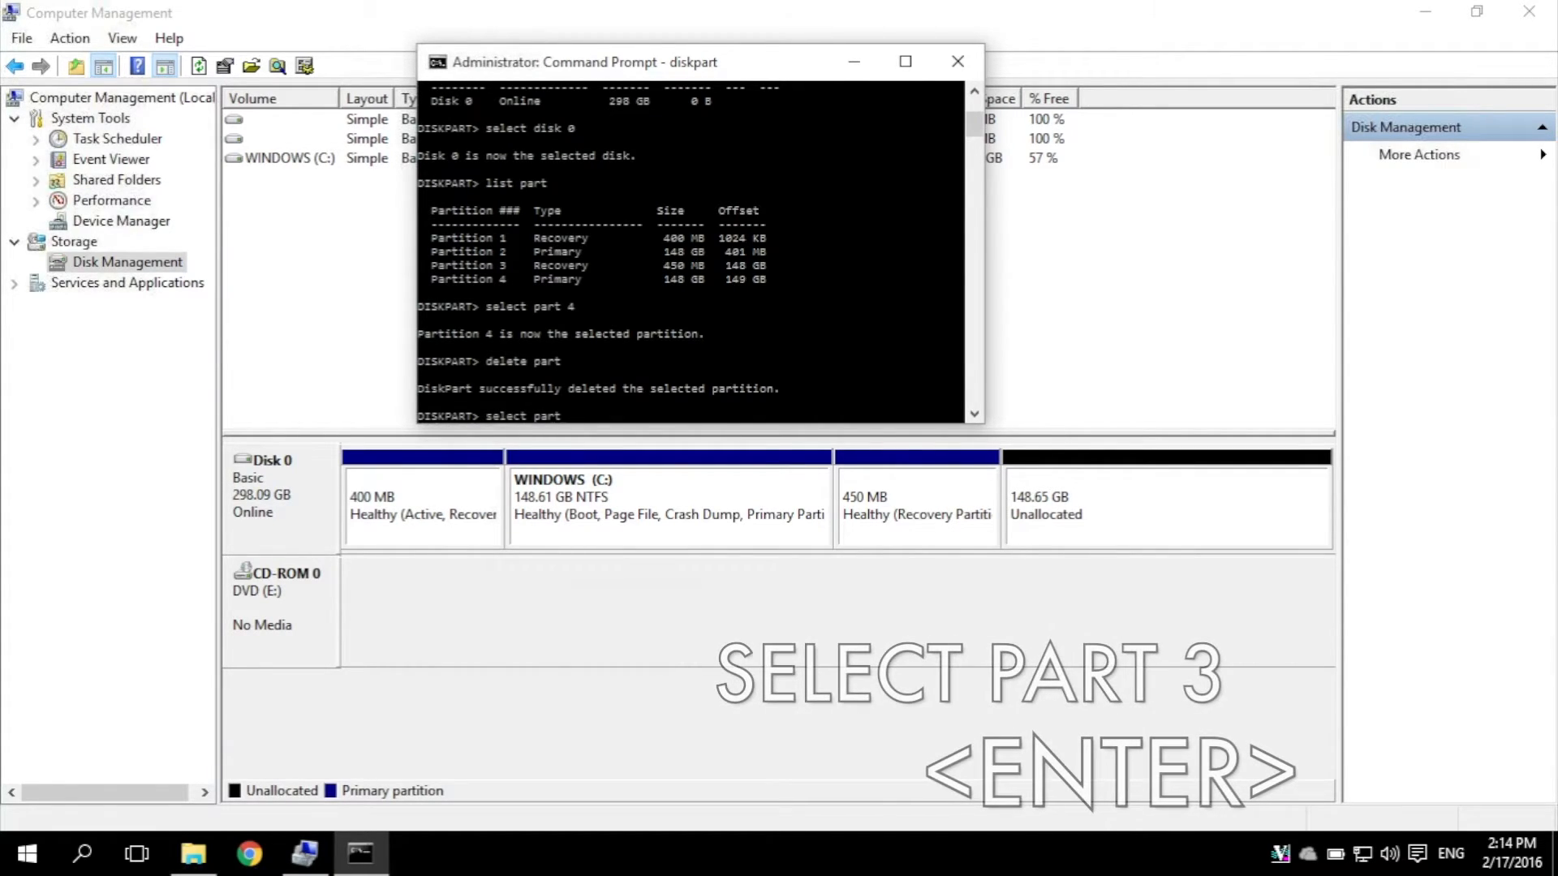
text( 3])
key(Return)
key(Up)
key(BackSpace)
key(Return)
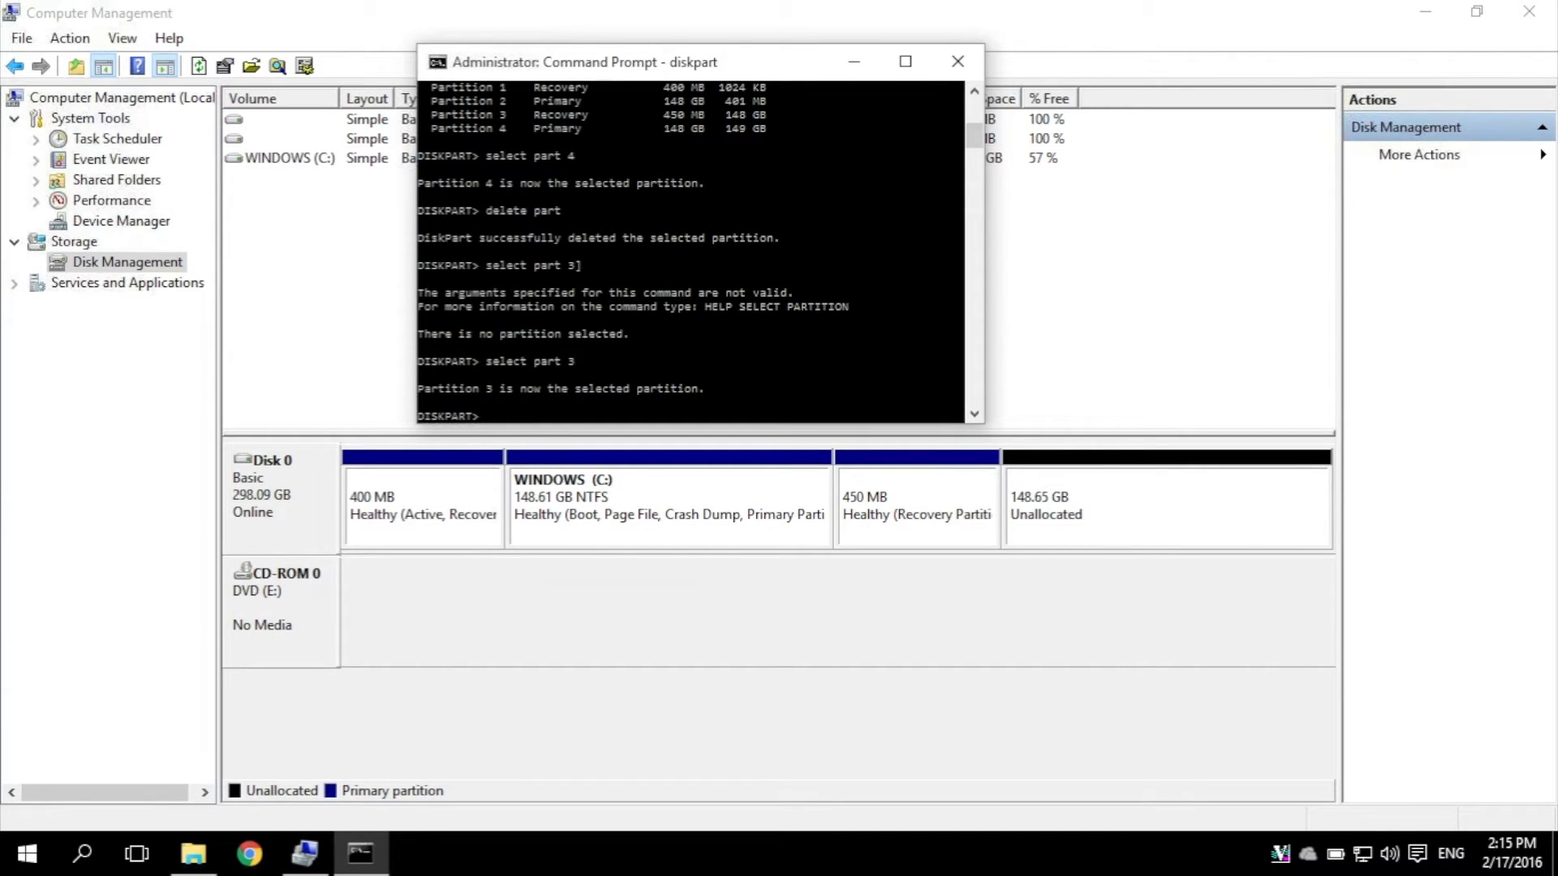
text(delete par)
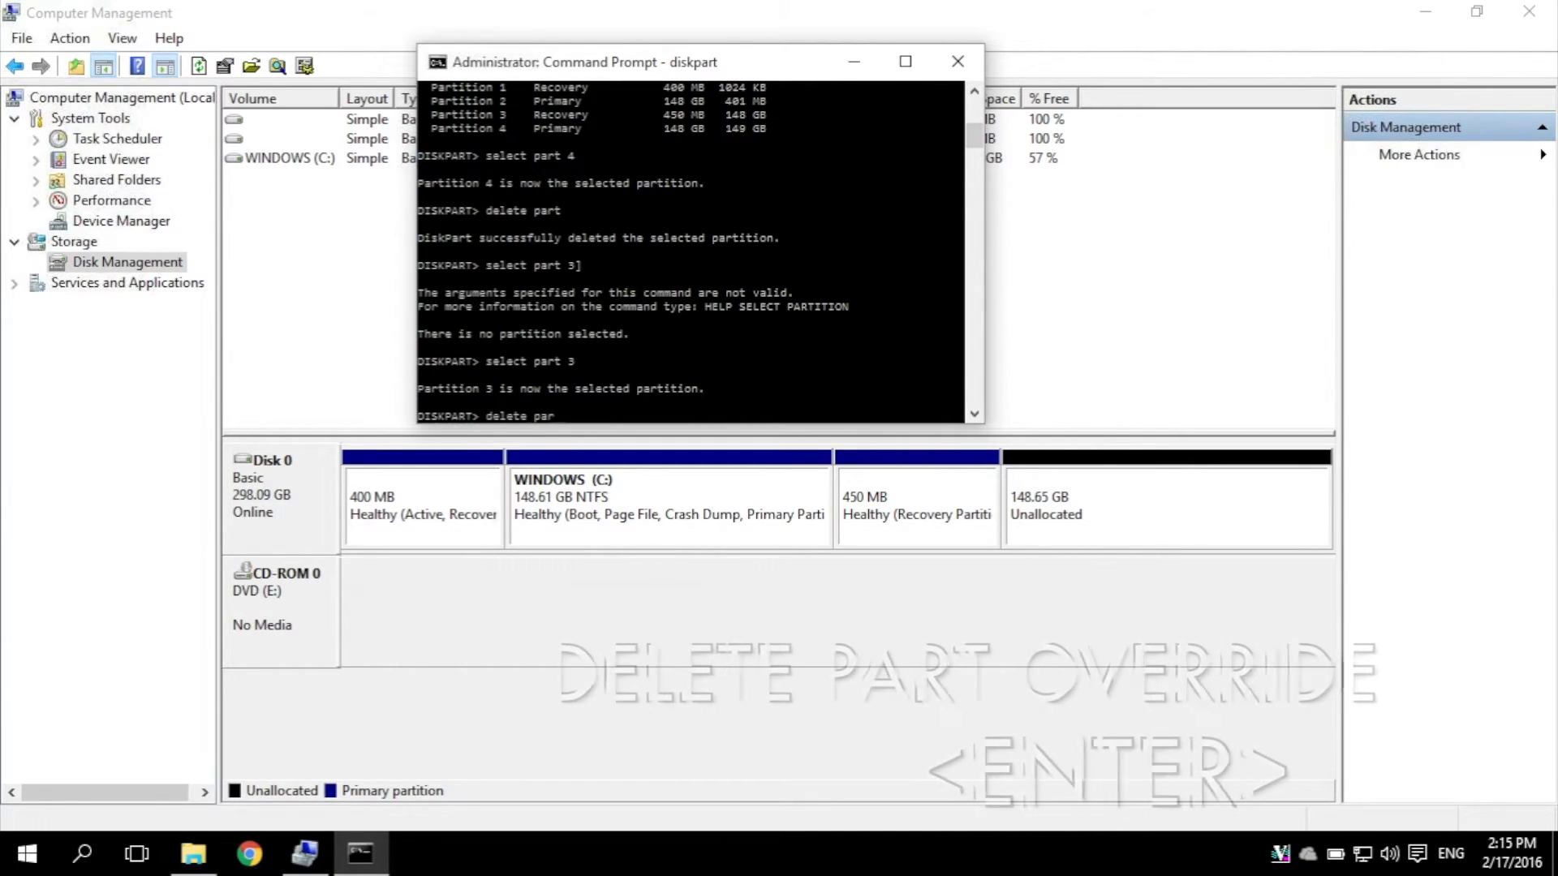
text(t overr)
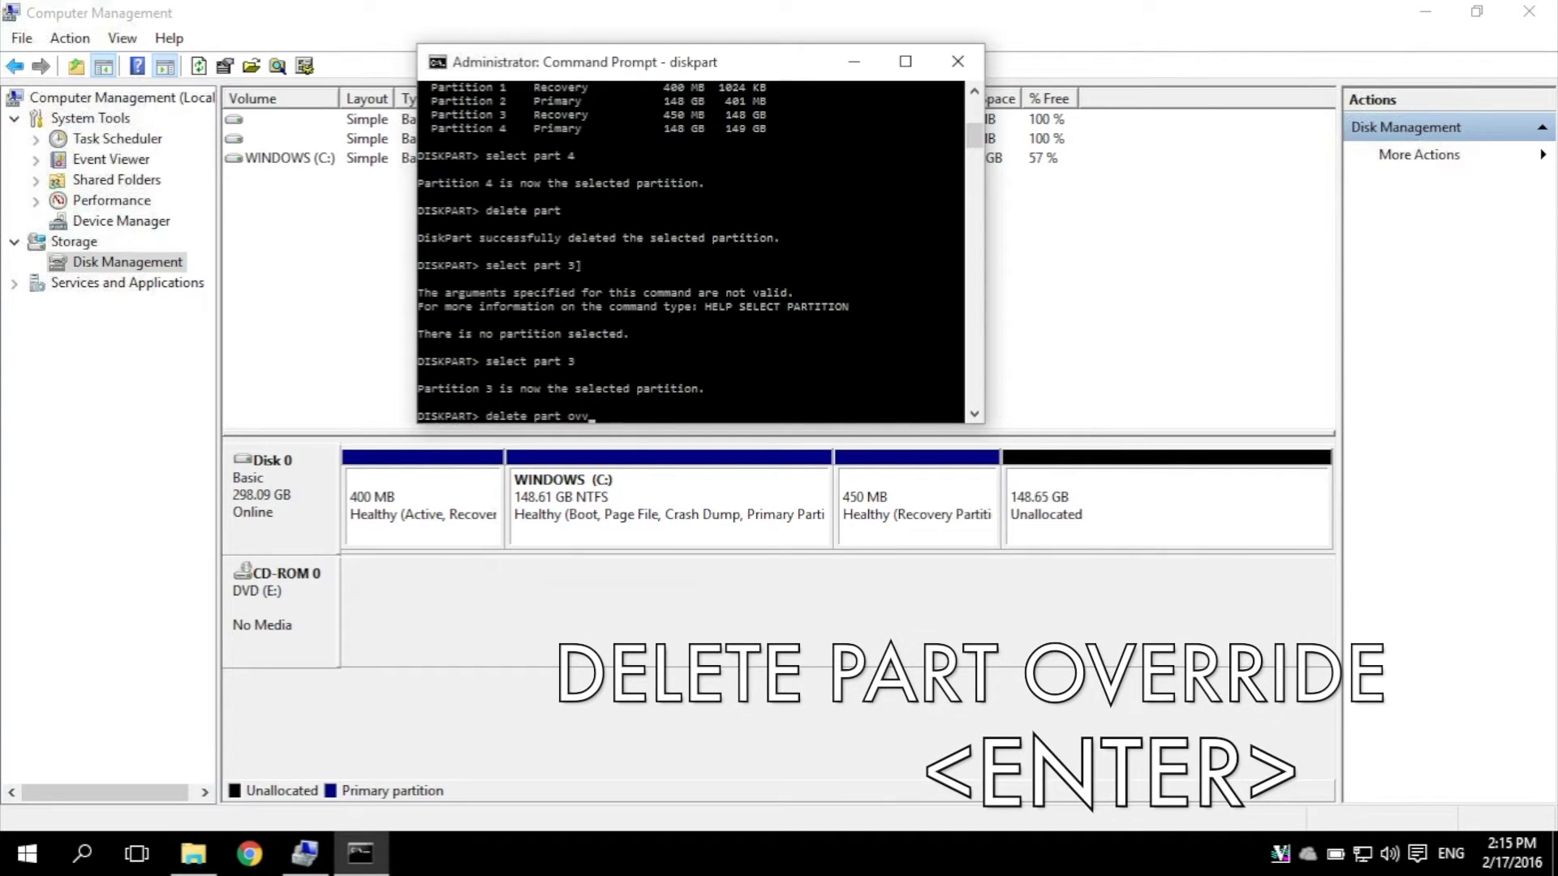
text(ide)
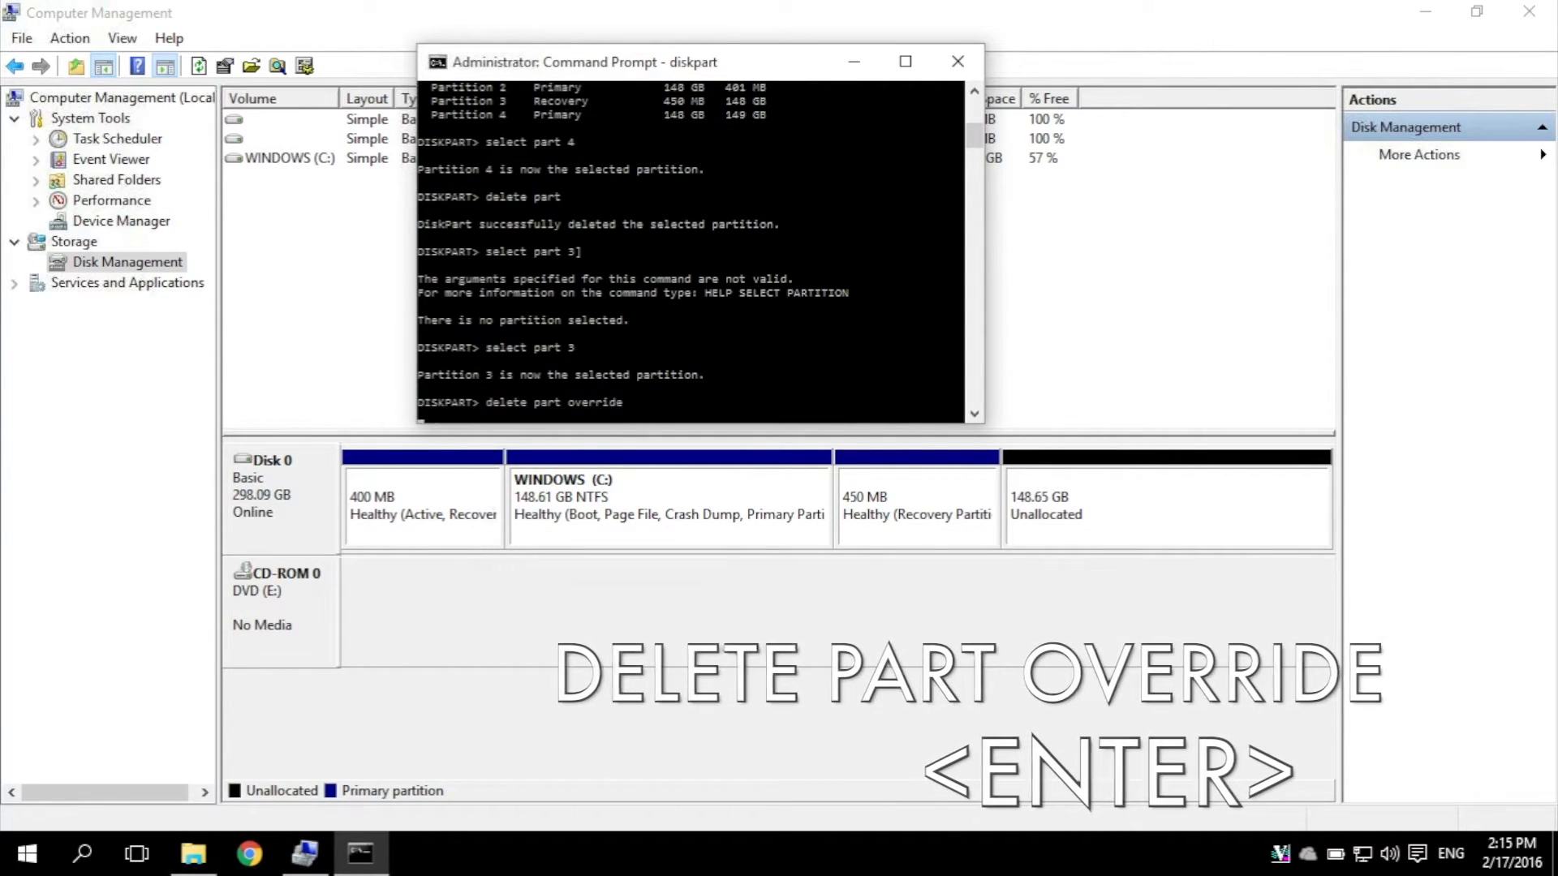
key(Return)
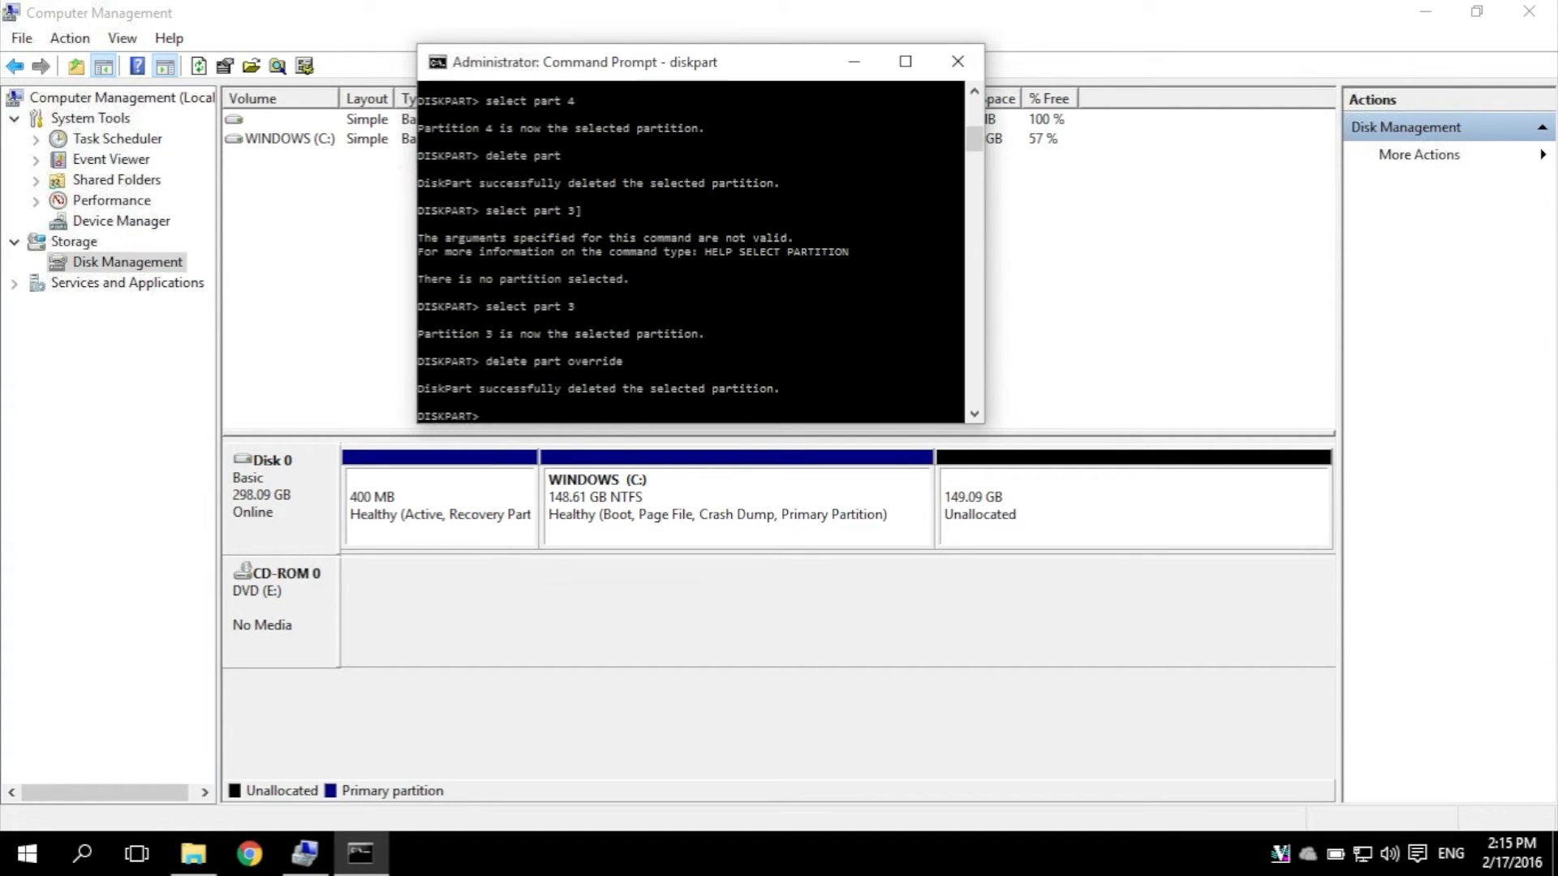
Extend the WINDOWS (C:) volume in Disk Management with all 152670 MB of unallocated space on Disk 0
click(785, 634)
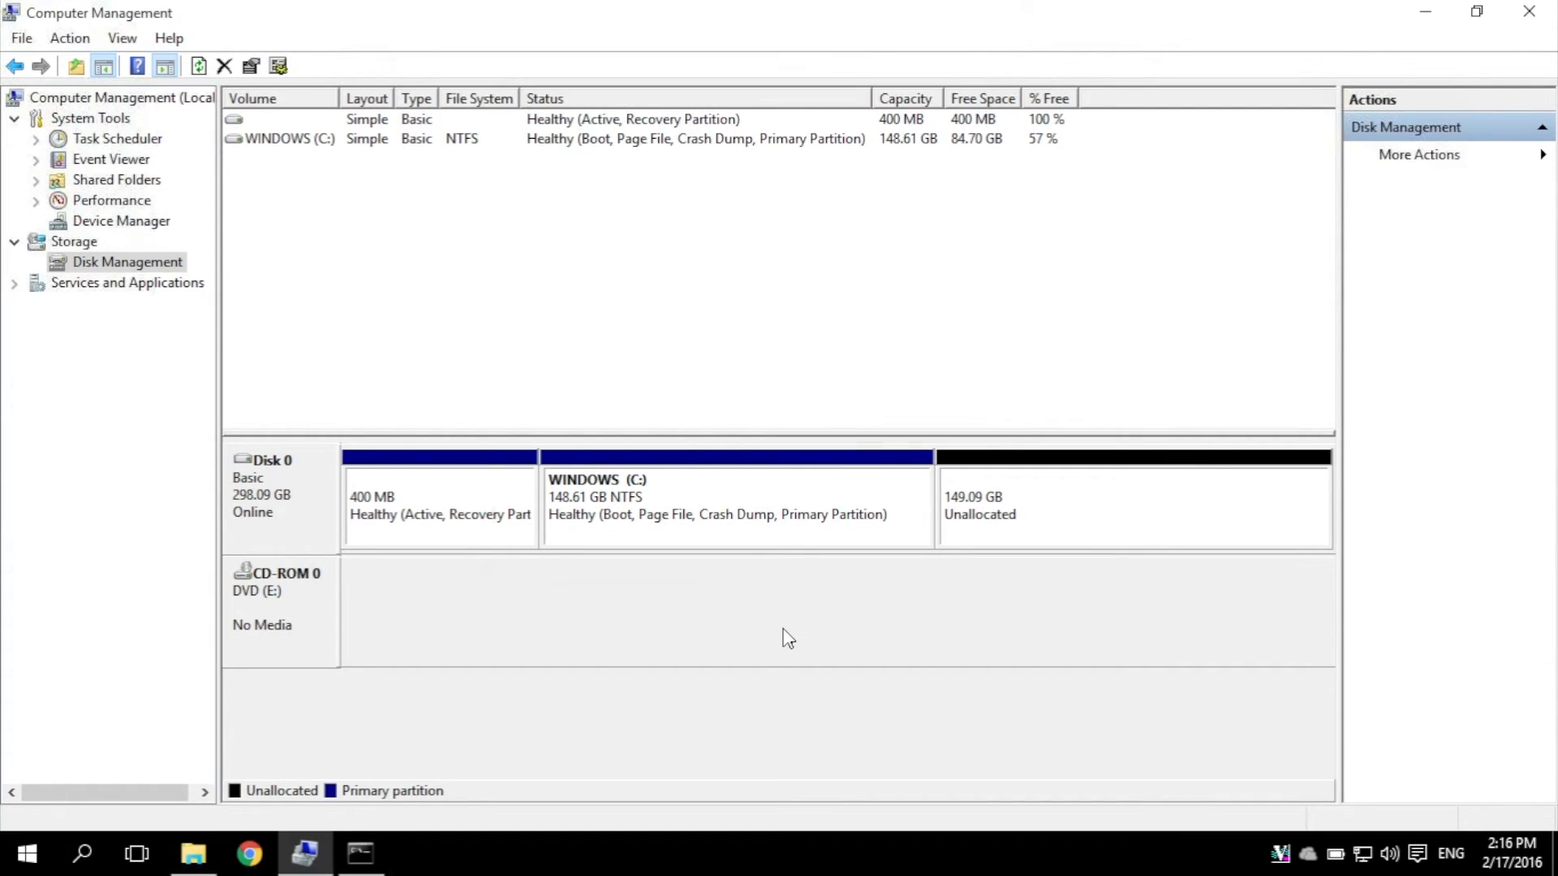
right_click(734, 503)
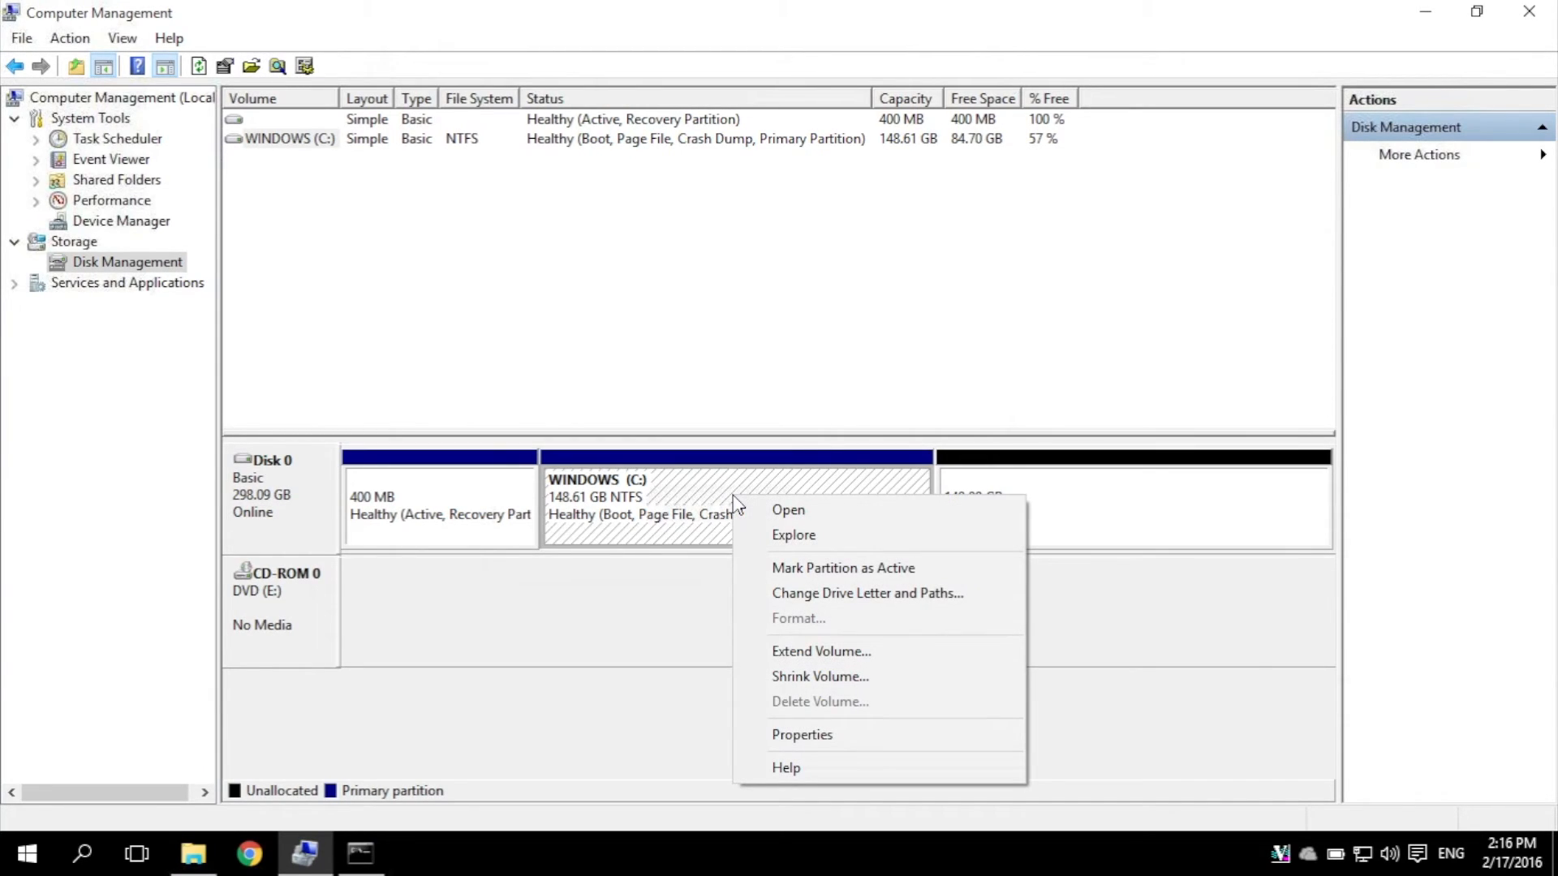
click(874, 660)
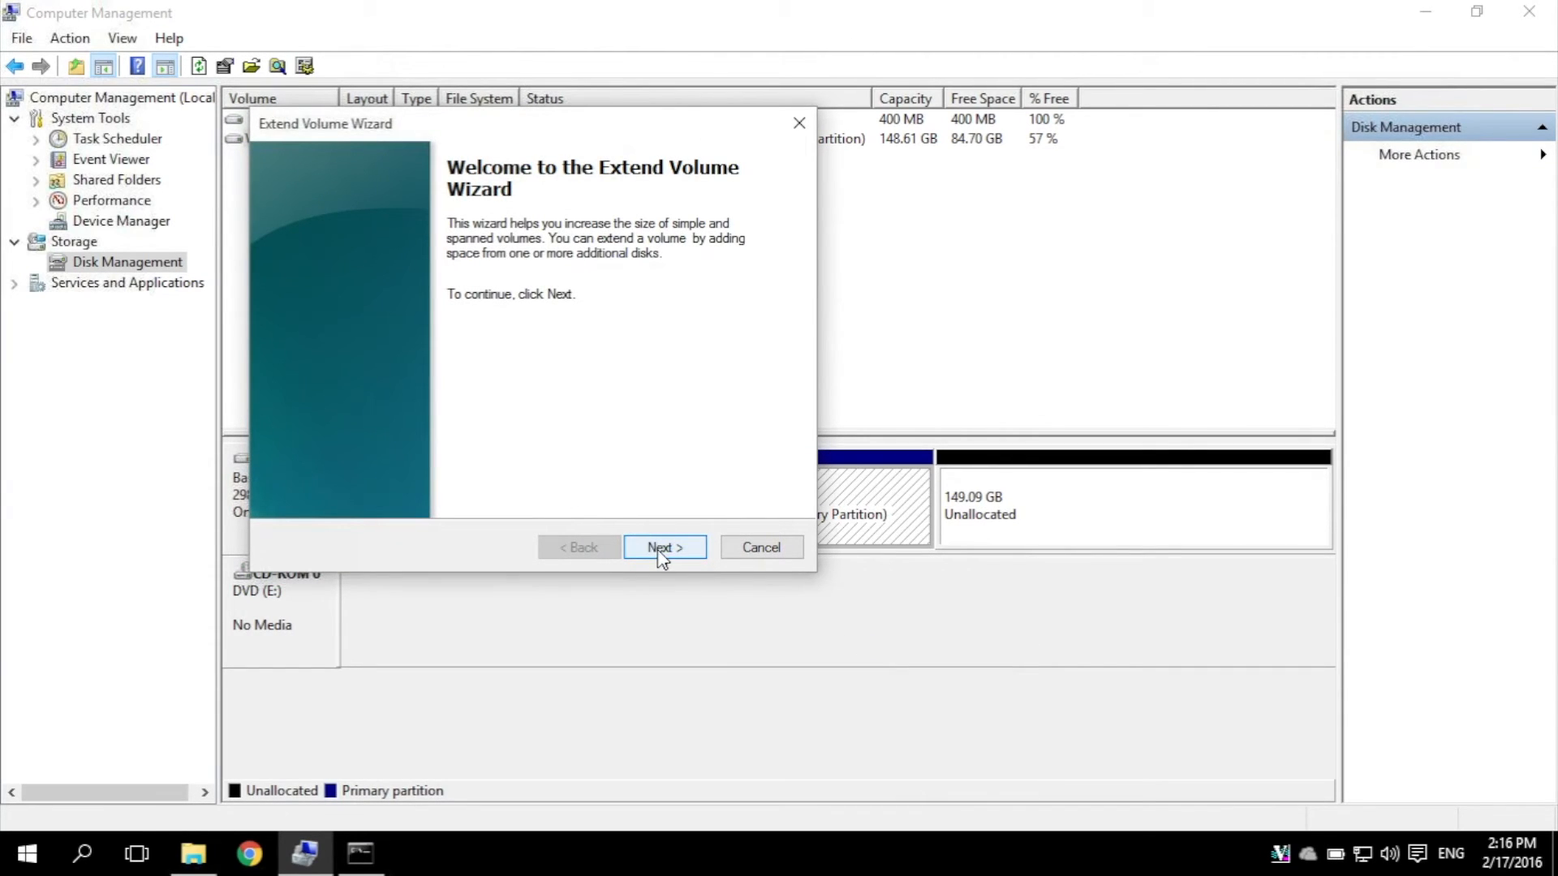
click(662, 548)
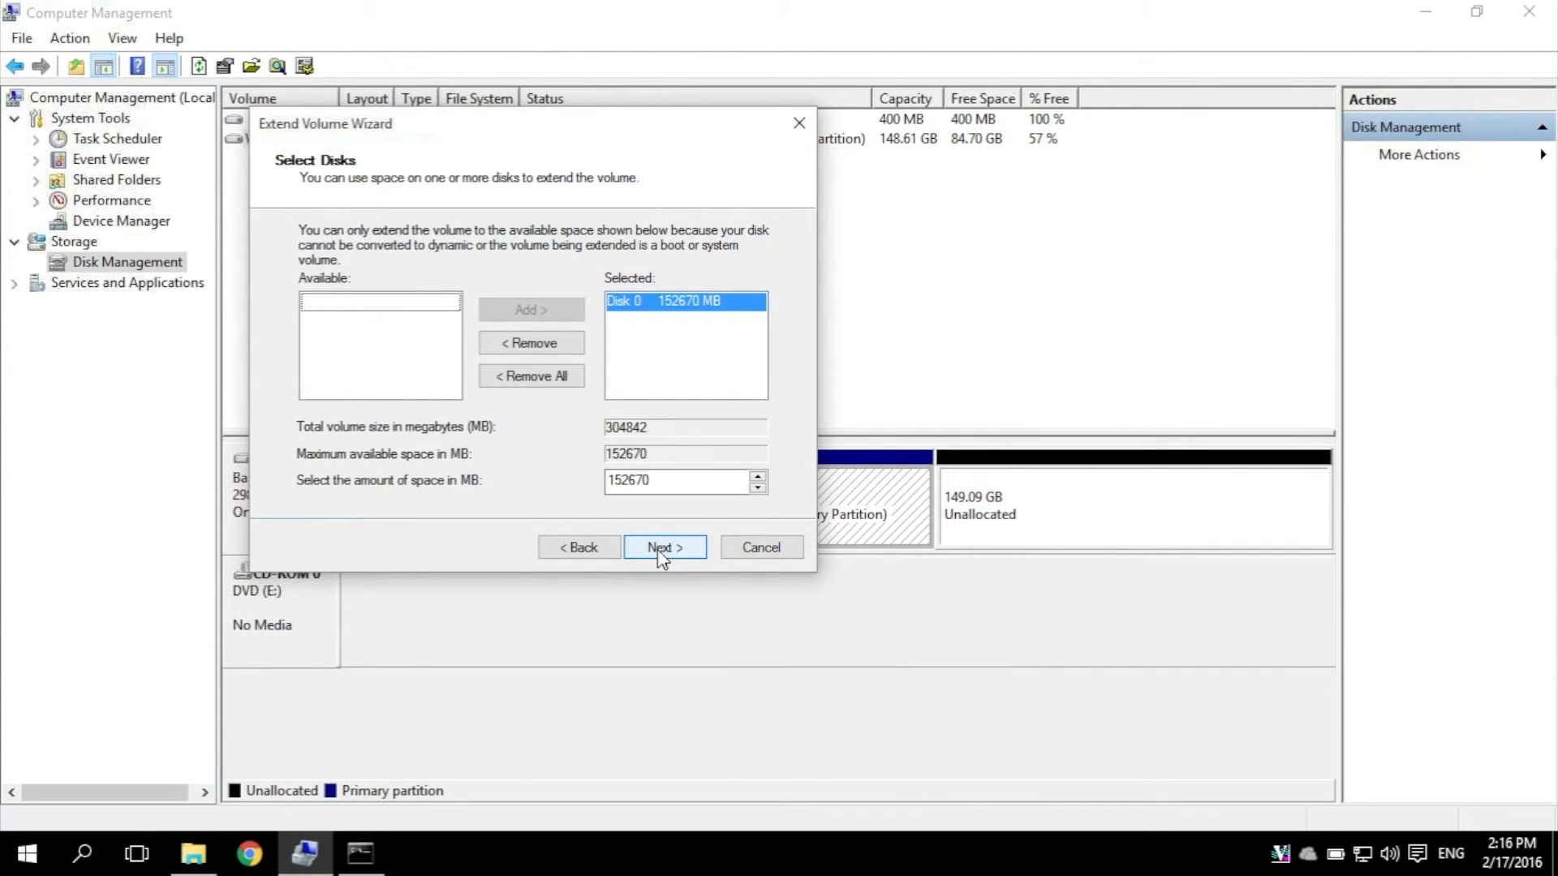
click(660, 549)
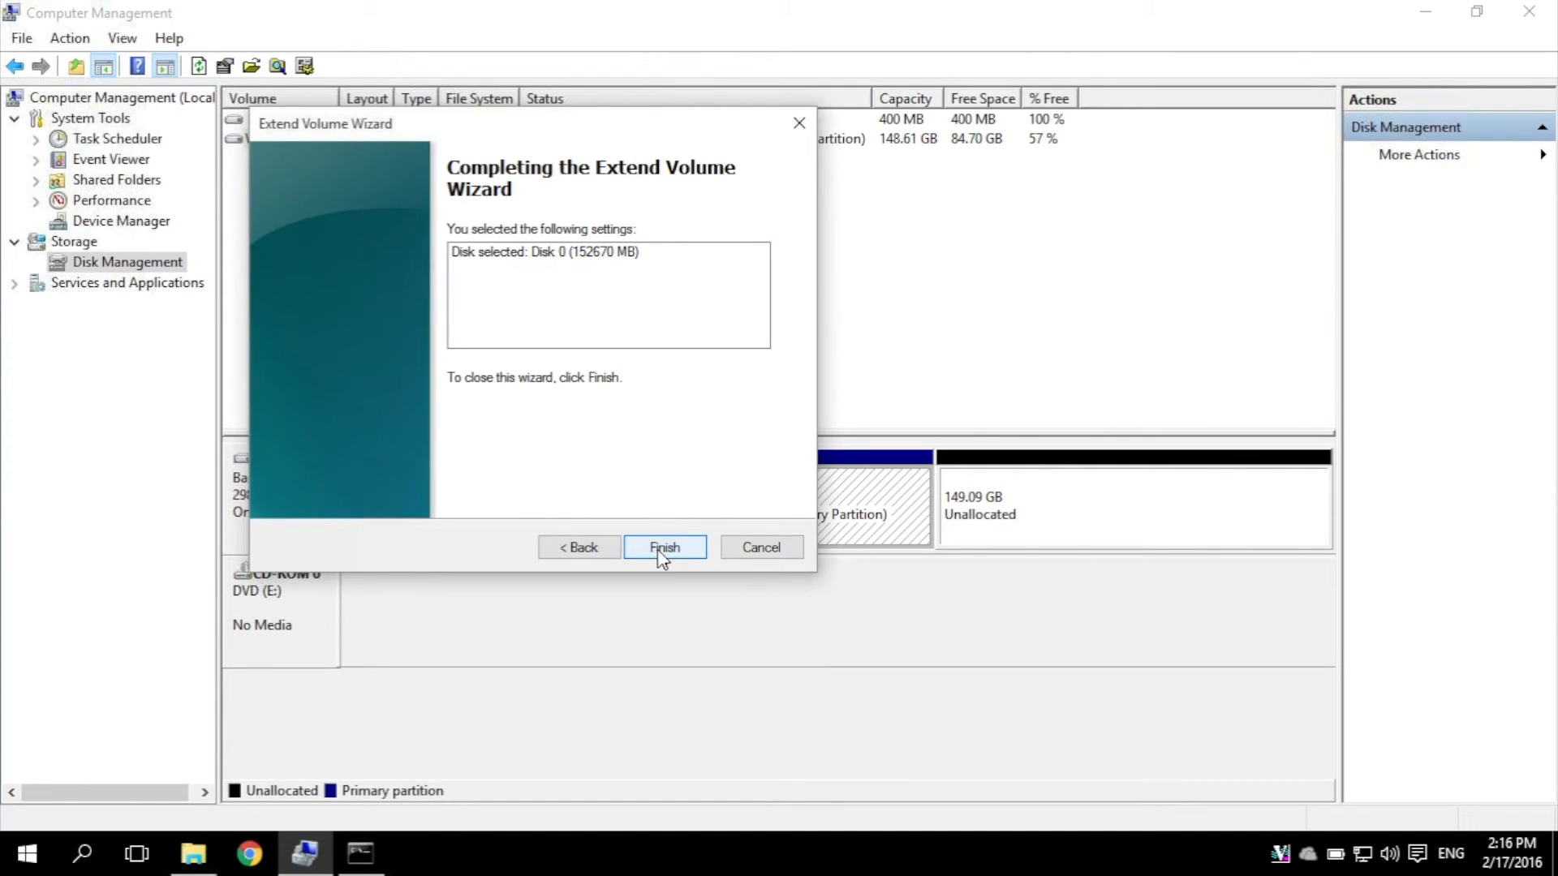
click(661, 547)
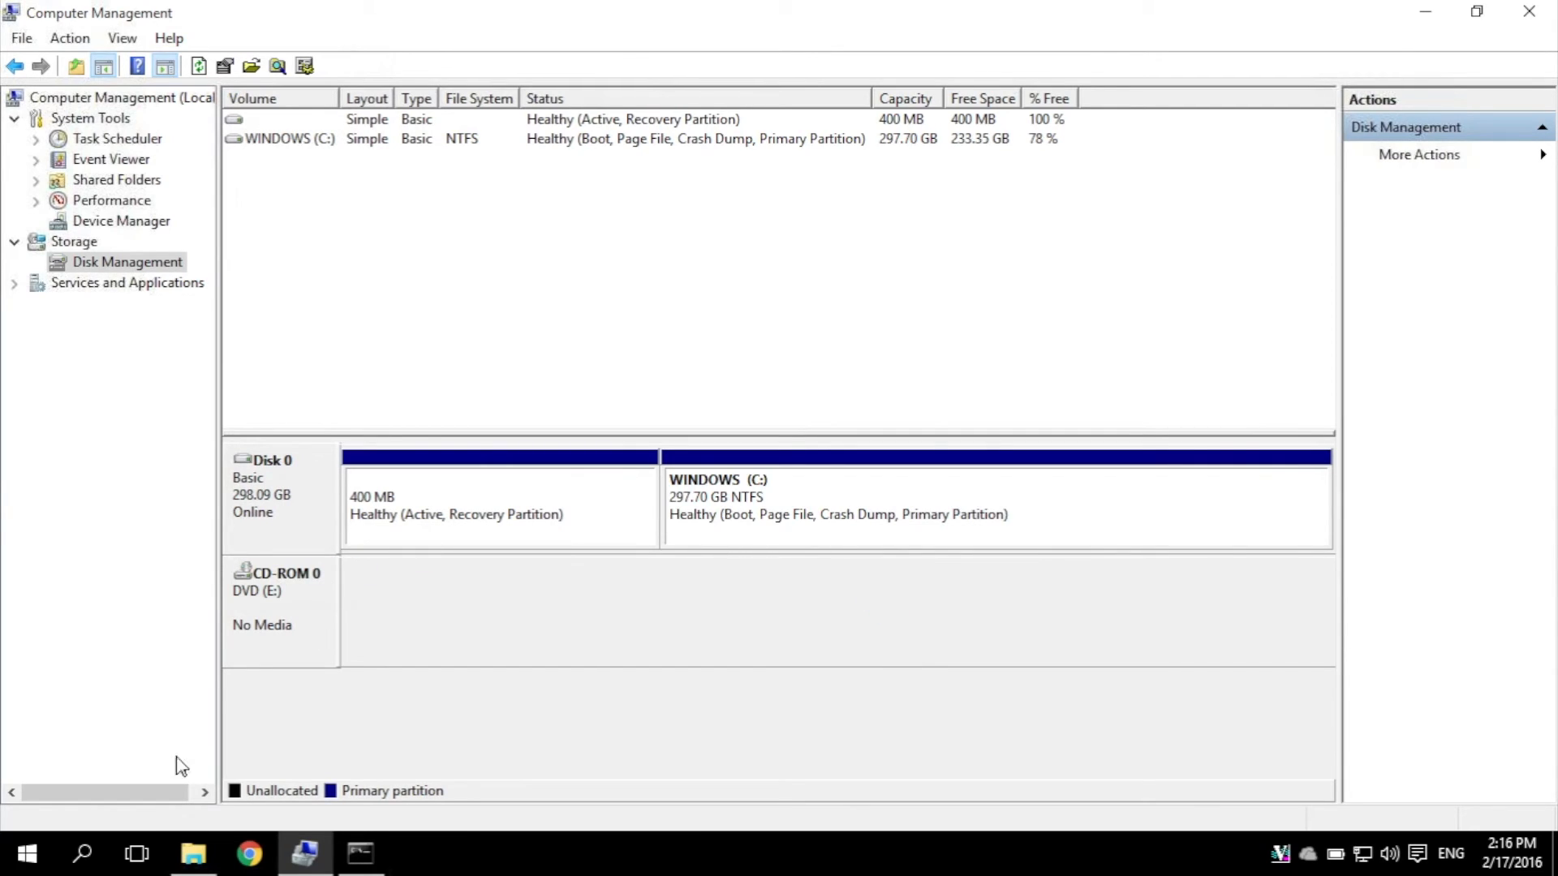
Switch to File Explorer and check the WINDOWS (C:) drive's capacity in This PC
click(175, 865)
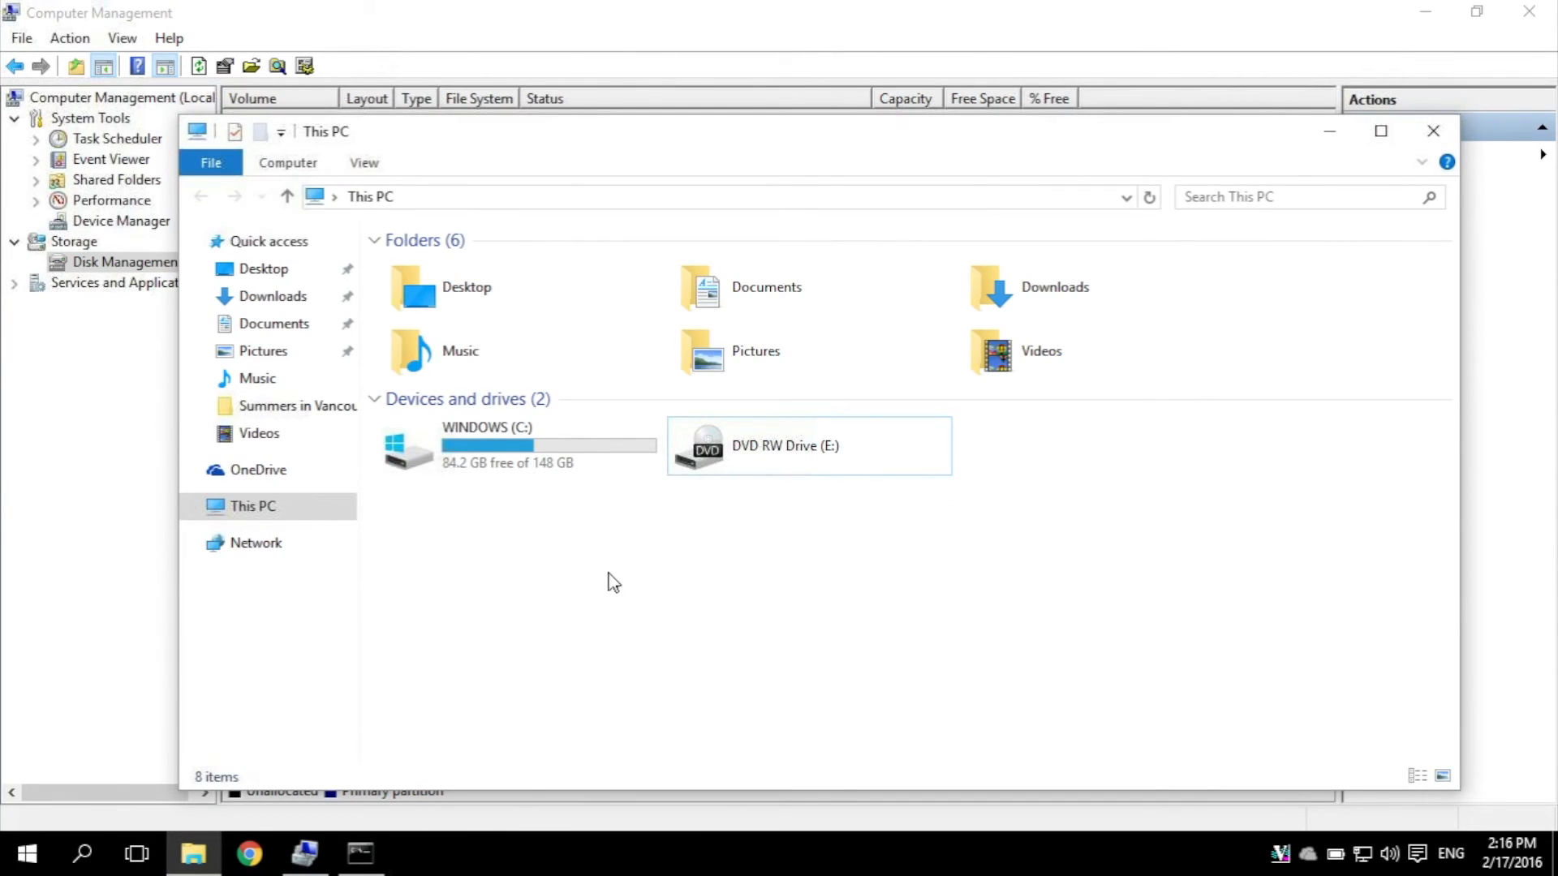
click(571, 446)
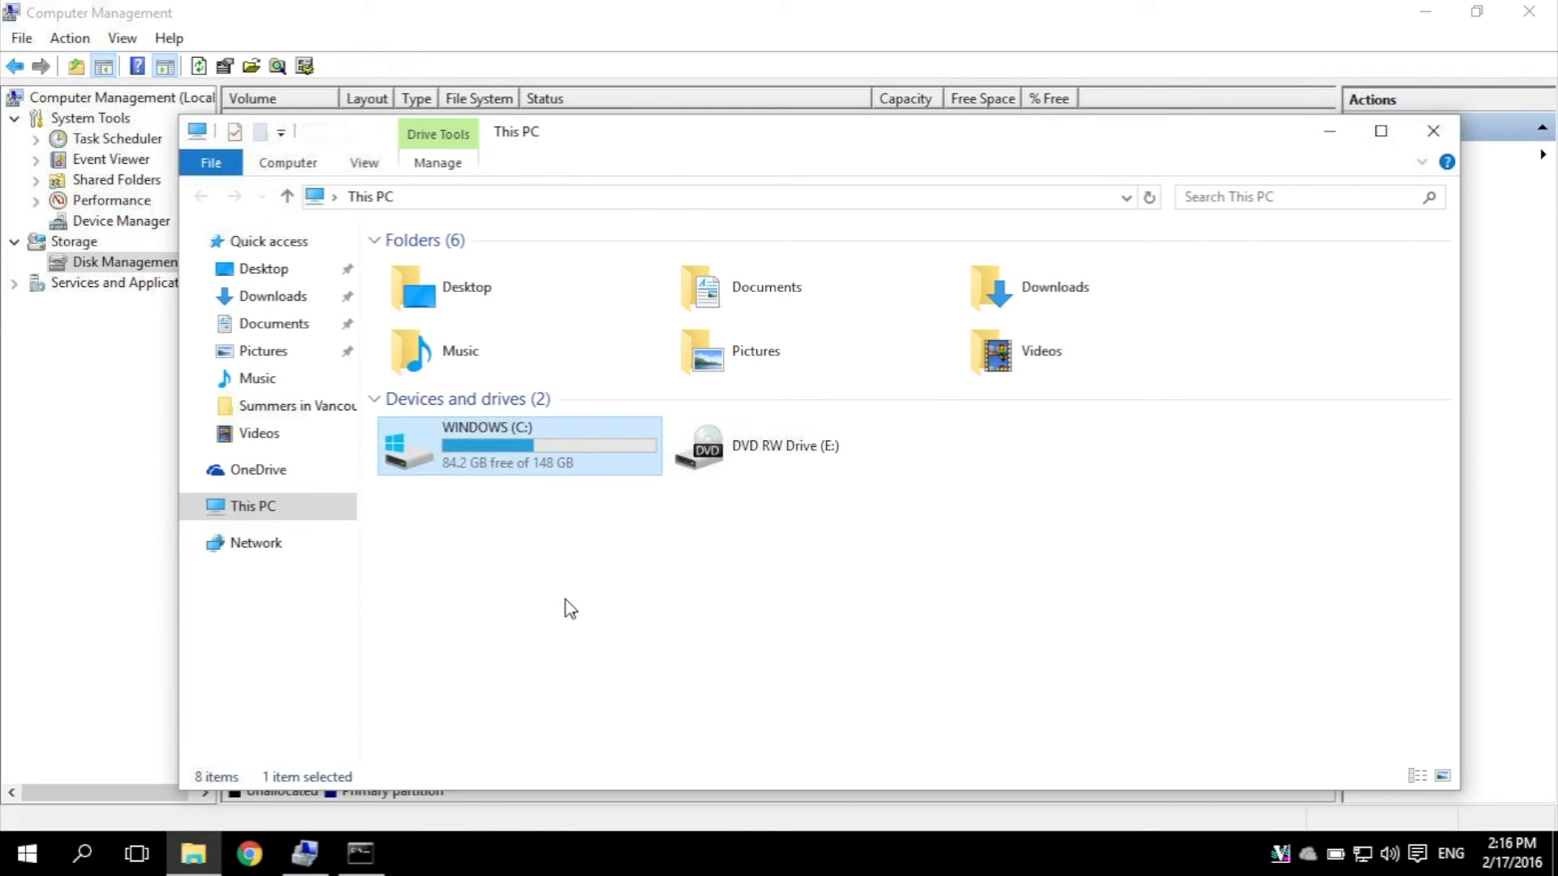